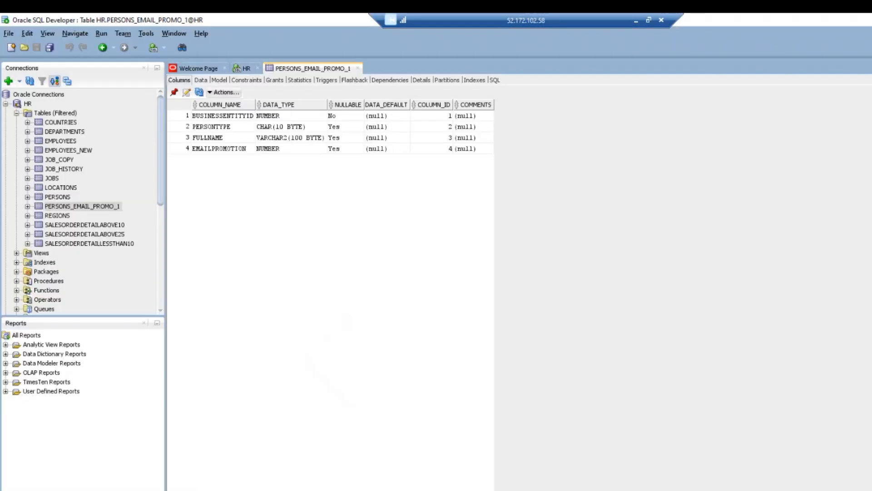
Open the HR PERSONS table in SQL Developer to see its four columns and data types.
click(62, 198)
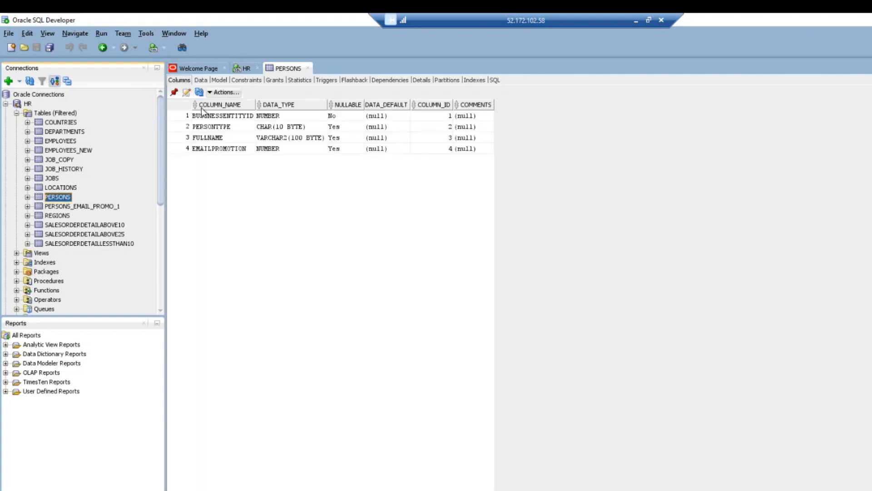
Display the PERSONS rows, whose EMAILPROMOTION values are 0, 1 and 2.
click(201, 80)
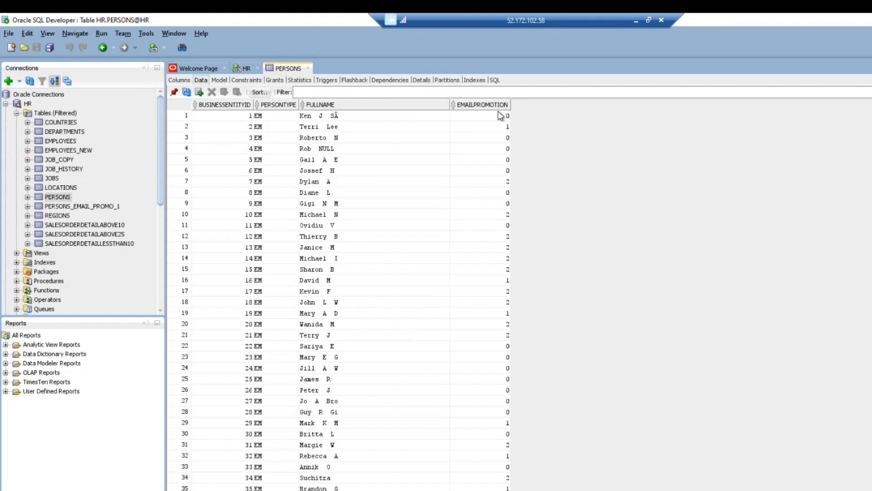
mouse_move(501, 109)
Check PERSONS_EMAIL_PROMO_1's four columns and confirm its data grid holds no rows.
click(89, 210)
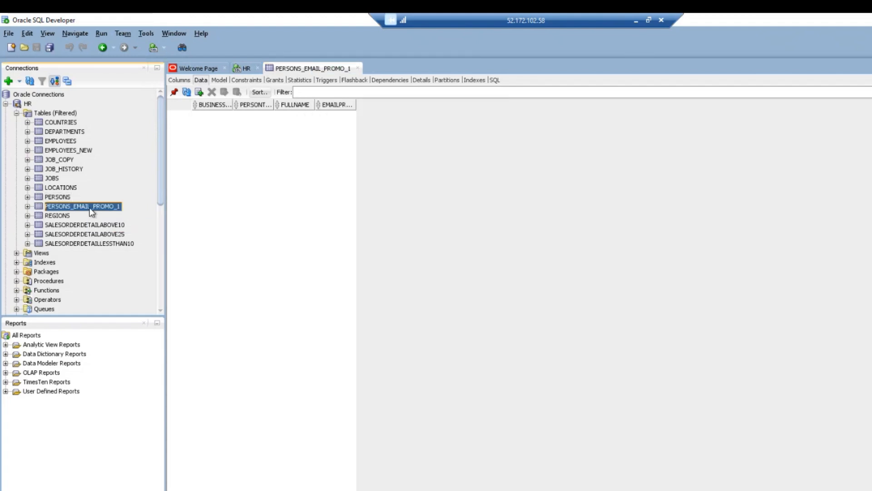
right_click(90, 209)
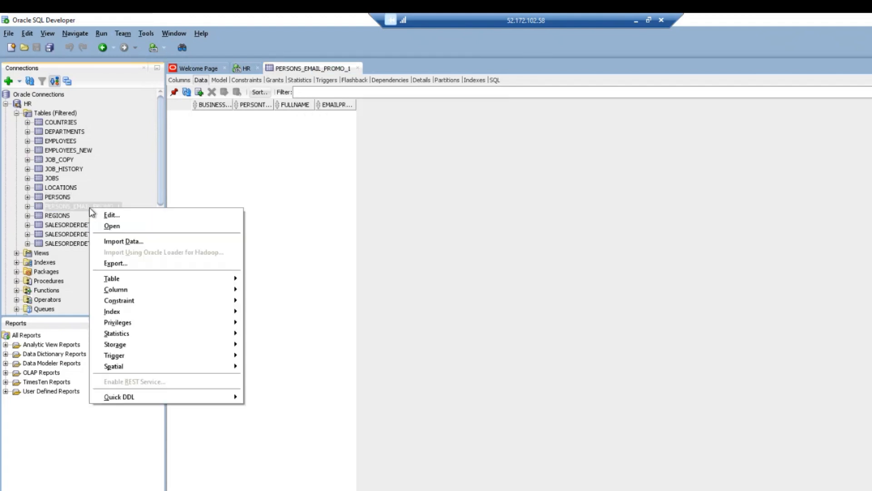
click(203, 82)
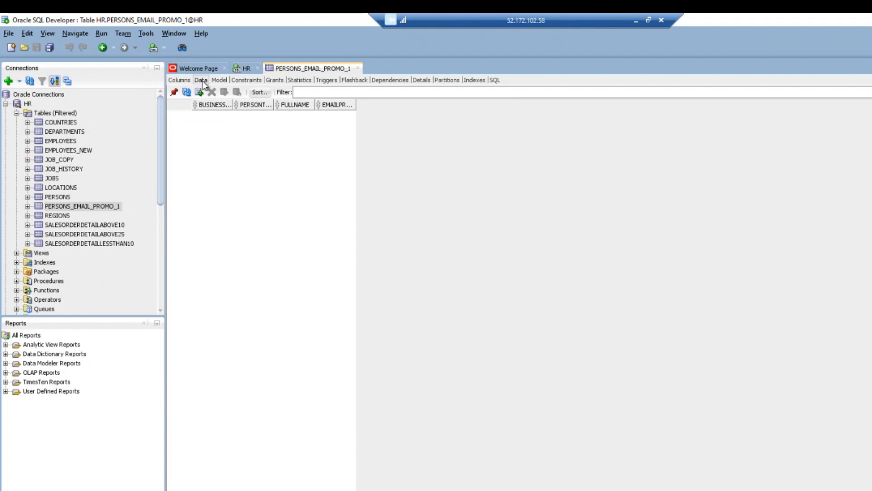
click(180, 81)
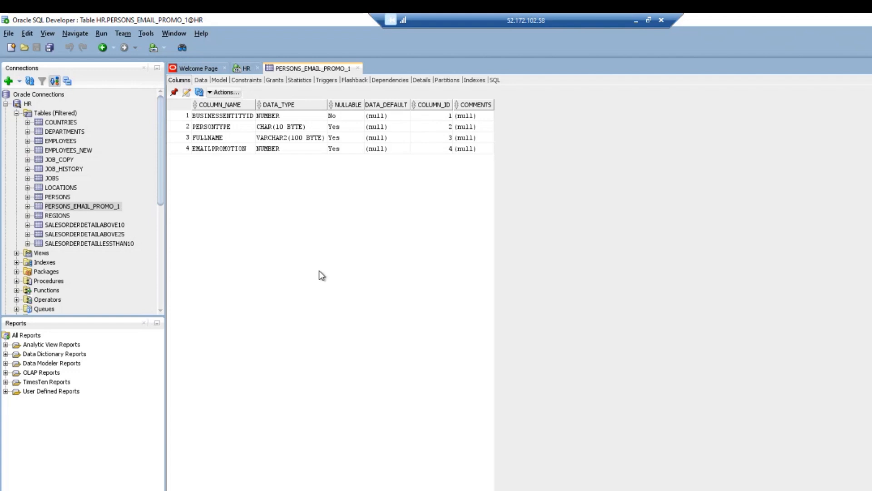
click(201, 80)
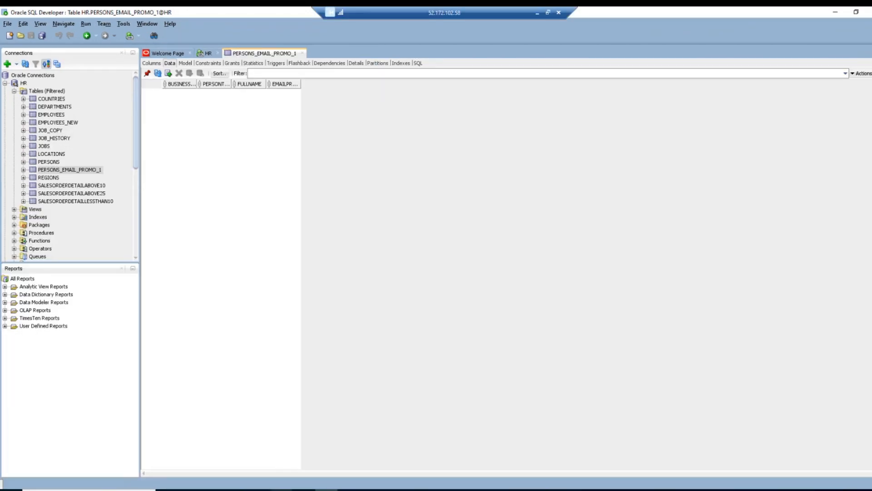
click(282, 489)
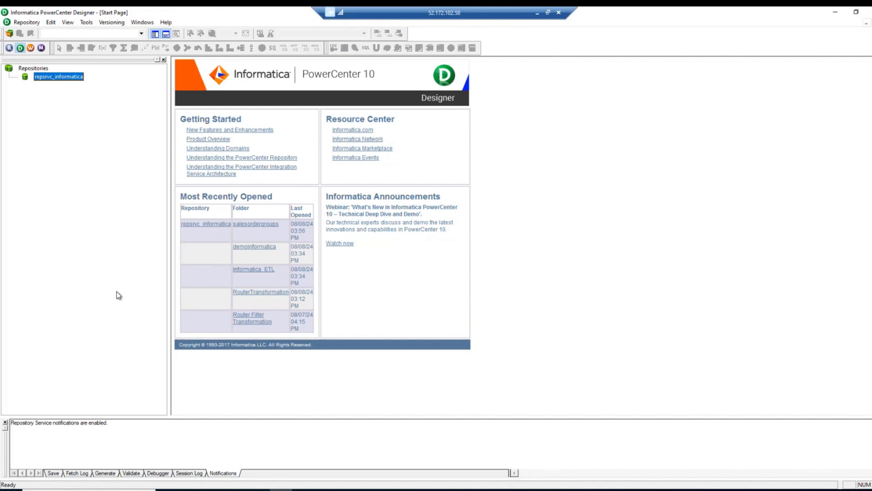
Connect to the repsrvc_informatica repository with its password and launch Repository Manager.
right_click(66, 80)
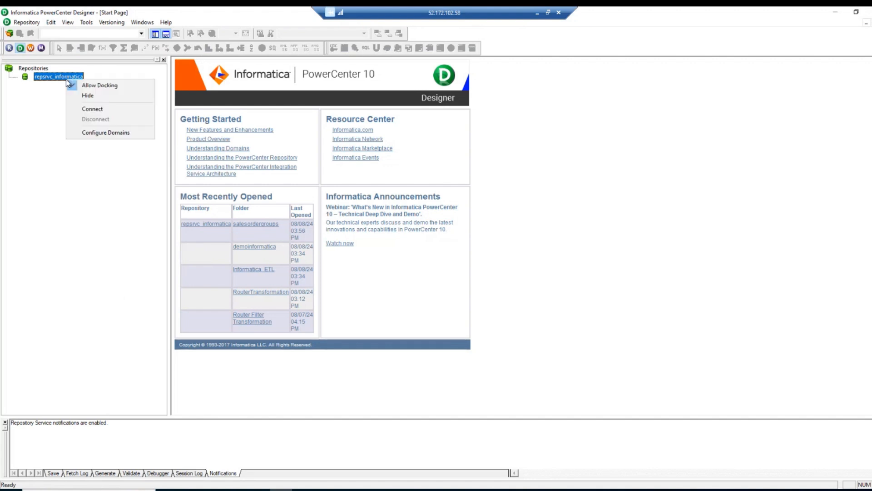
click(93, 110)
click(432, 262)
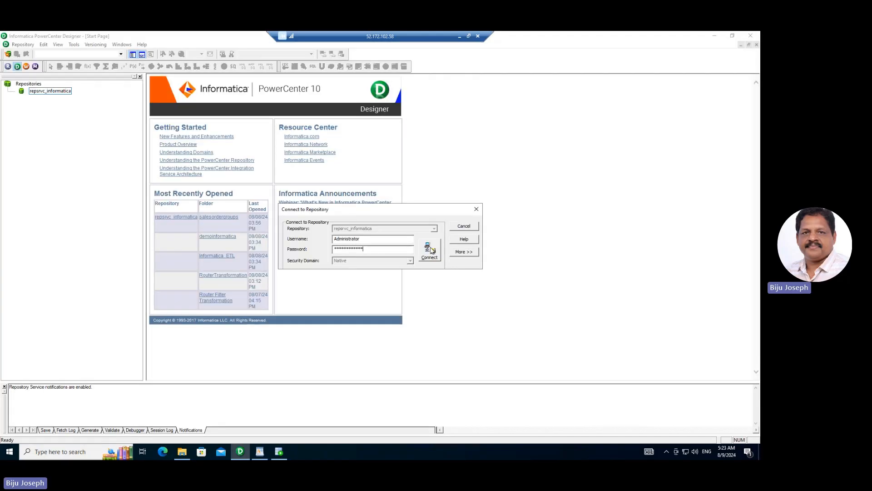
click(501, 262)
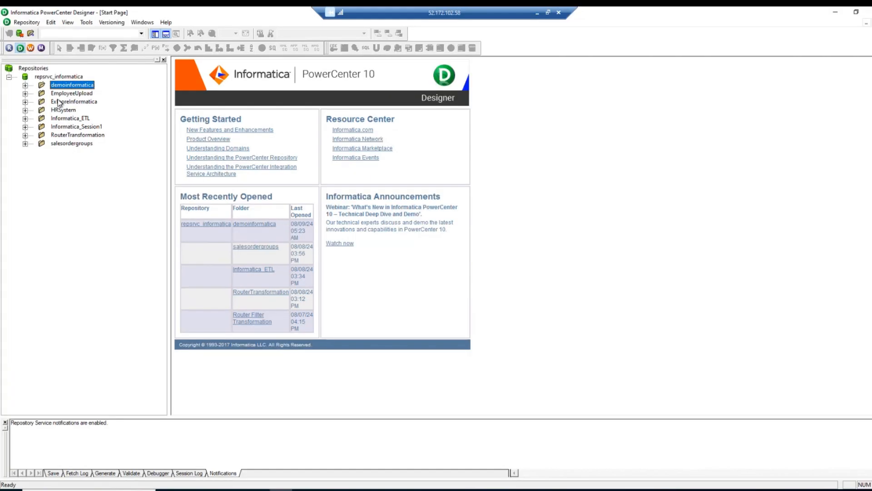
click(9, 48)
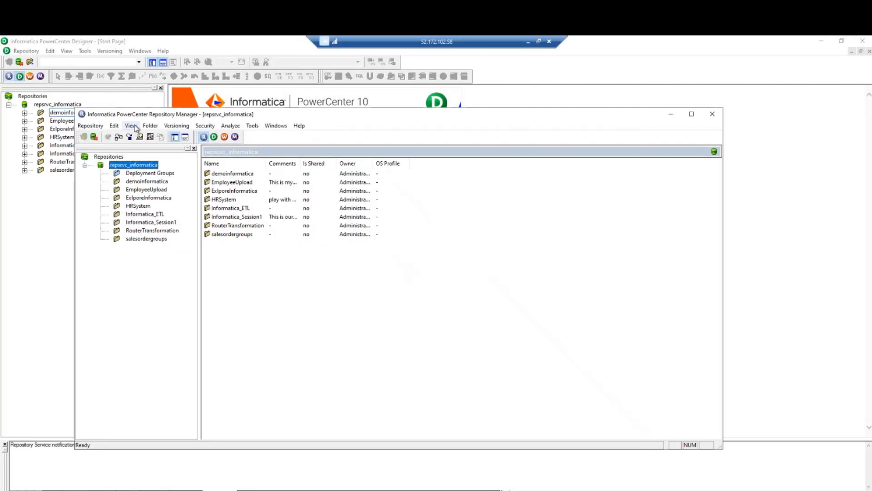
Create a repository folder named PersonsOptedforEmail and close Repository Manager.
click(152, 98)
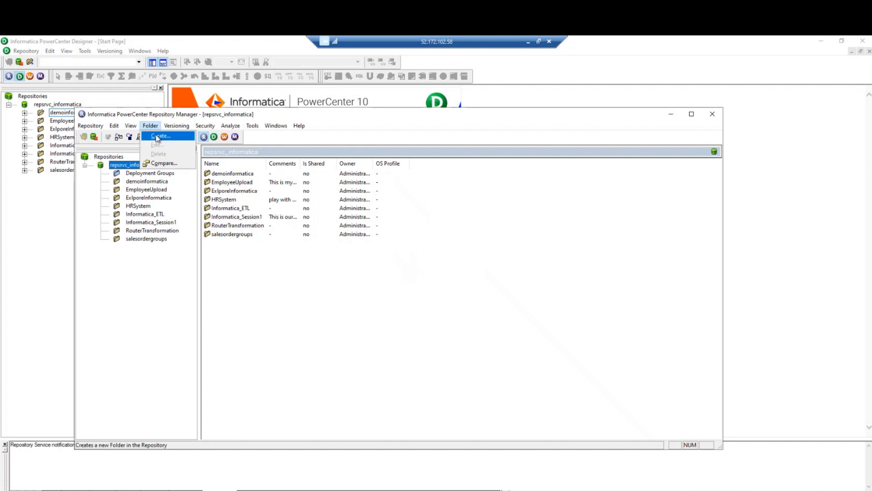
click(158, 137)
text(PersonsOptedforEmail)
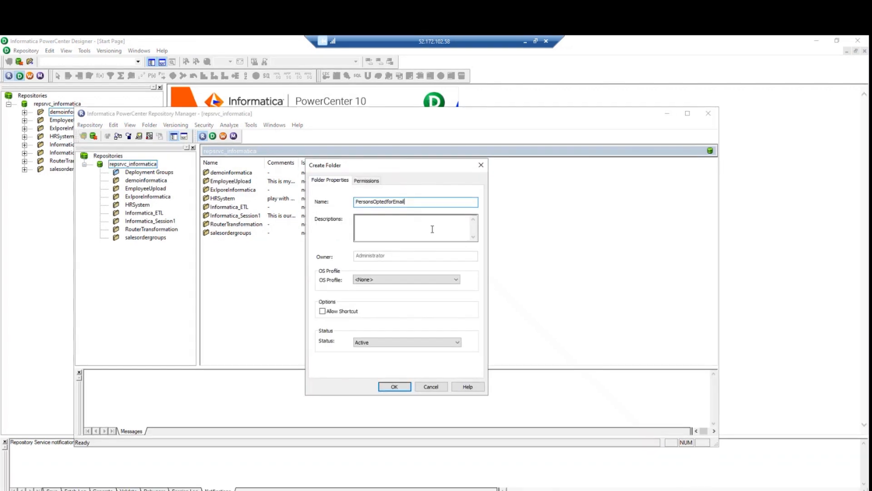
click(394, 386)
click(434, 302)
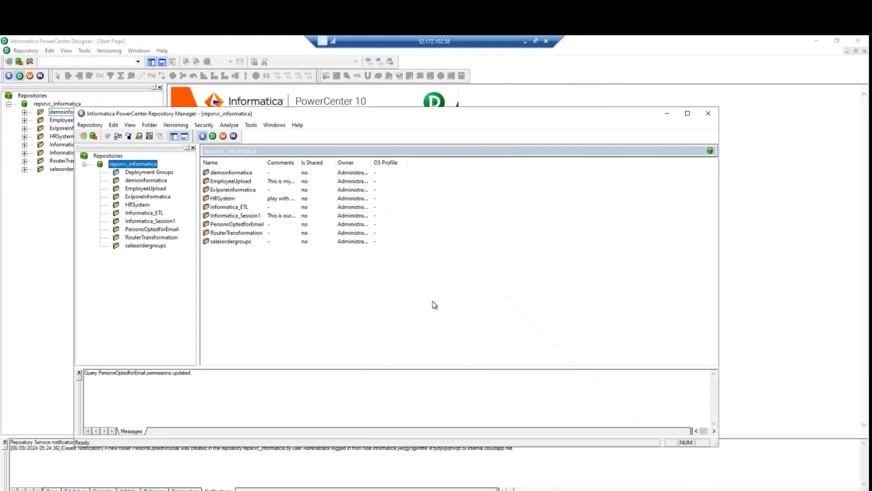
click(710, 117)
Reconnect the repository in Designer and open the PersonsOptedforEmail folder.
right_click(55, 103)
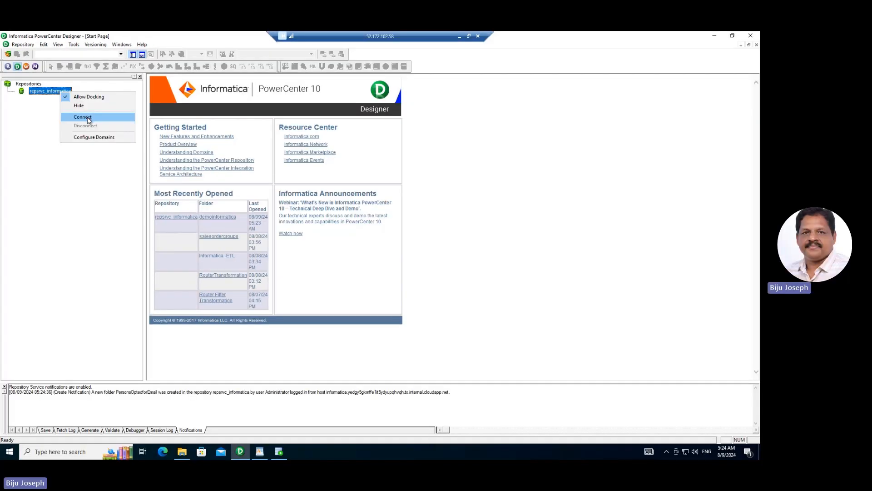
click(83, 117)
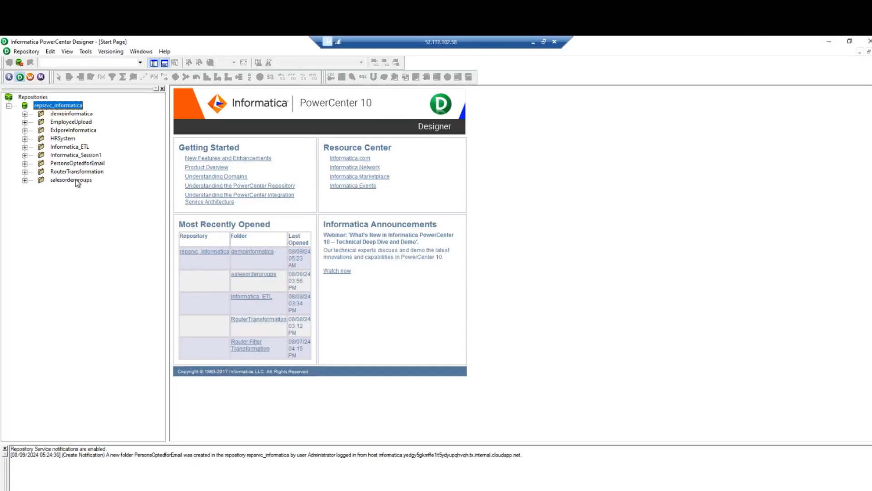
right_click(88, 165)
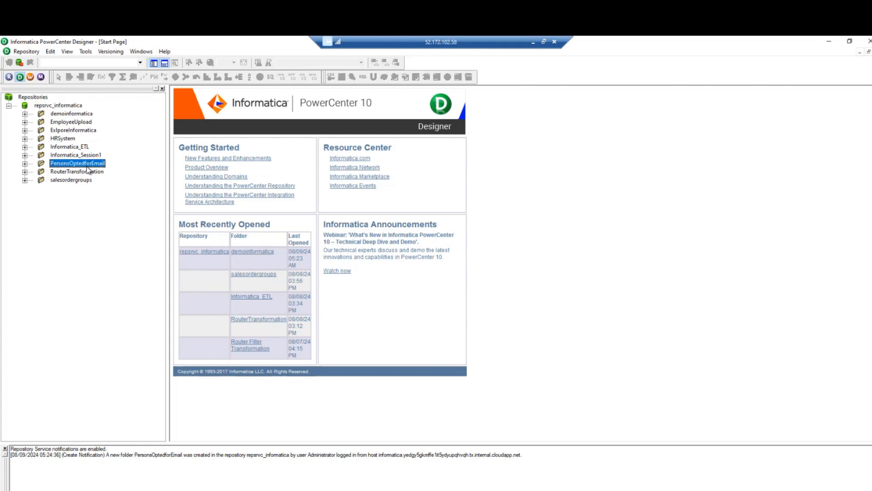
click(121, 221)
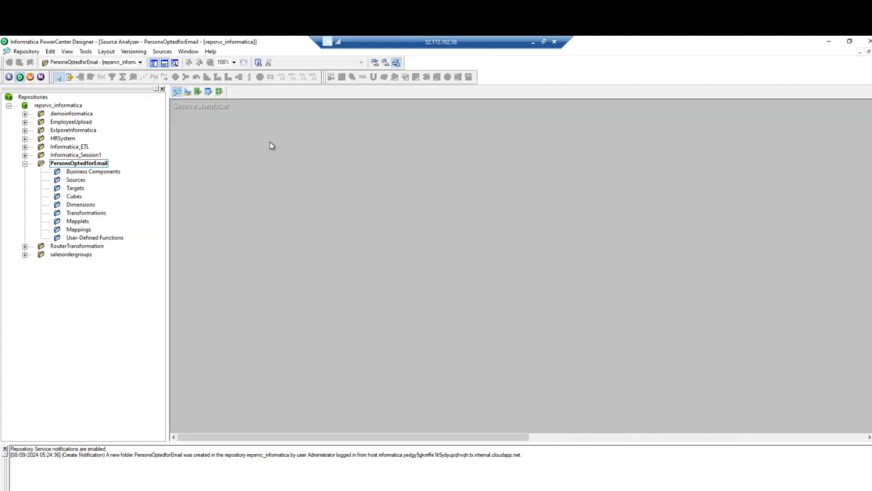
Import the HR PERSONS table as a source using the HR login, and enlarge its definition.
click(162, 52)
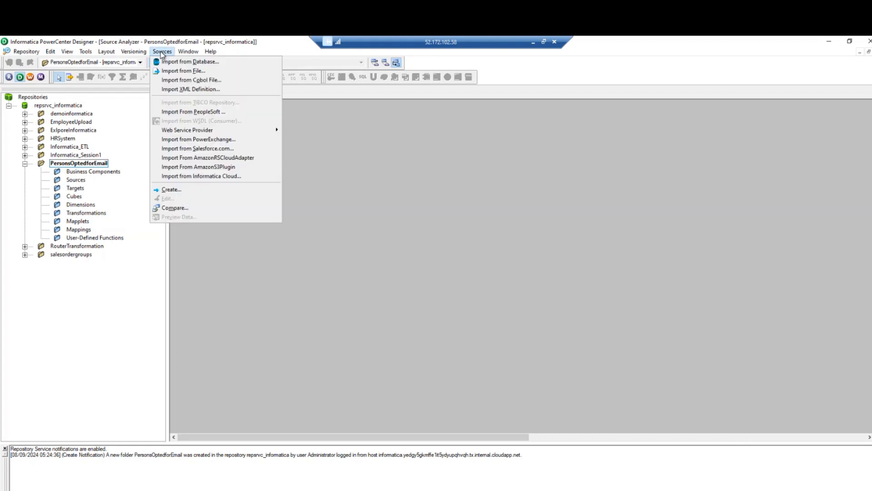
click(185, 63)
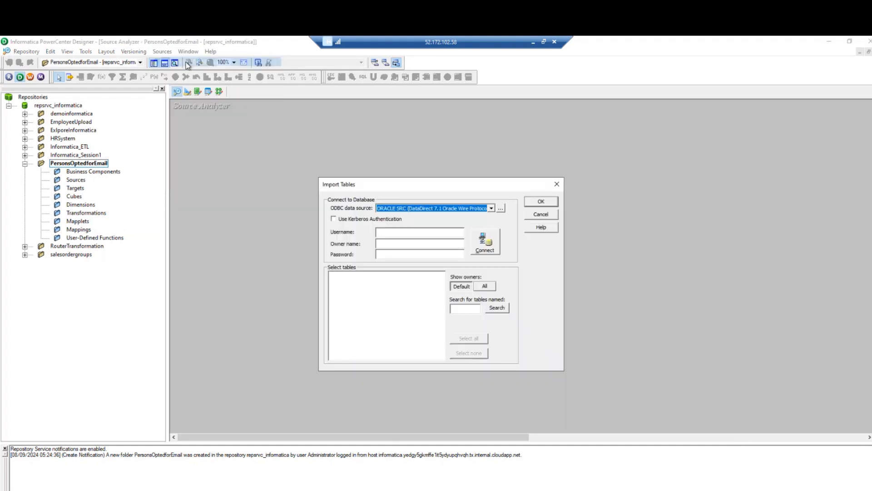
click(415, 232)
text(HR)
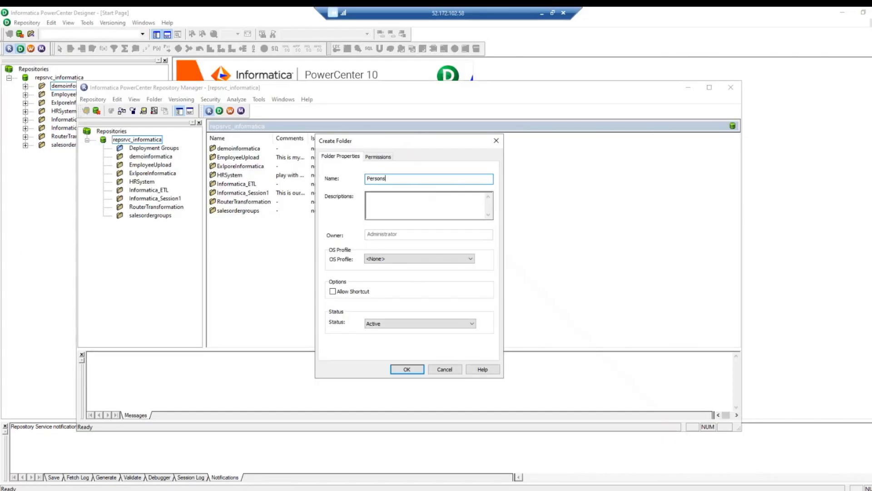
text(OptedforEmail)
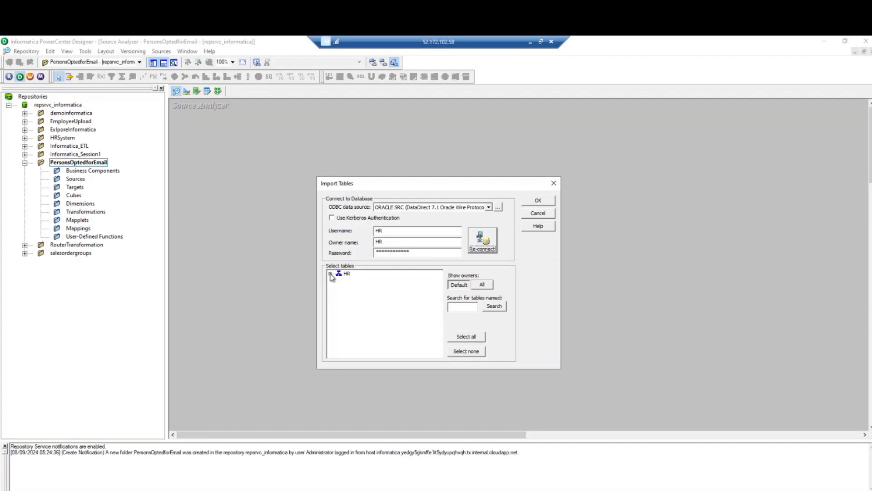
click(330, 273)
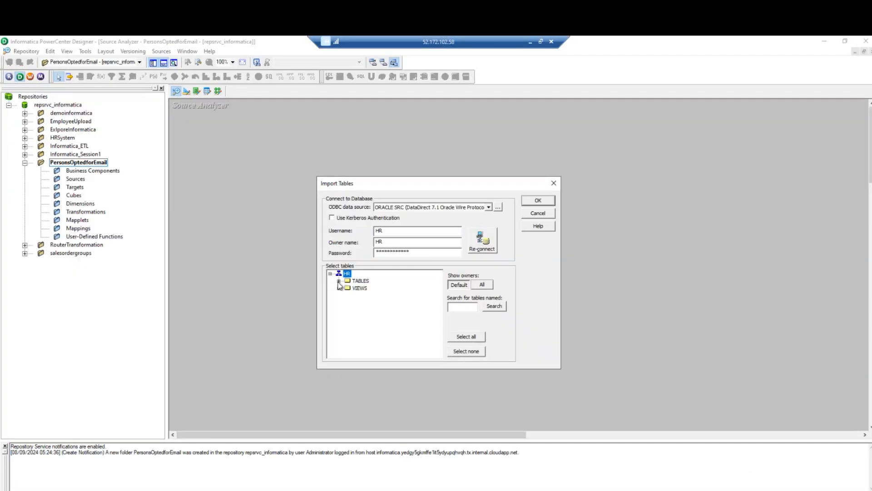
click(339, 281)
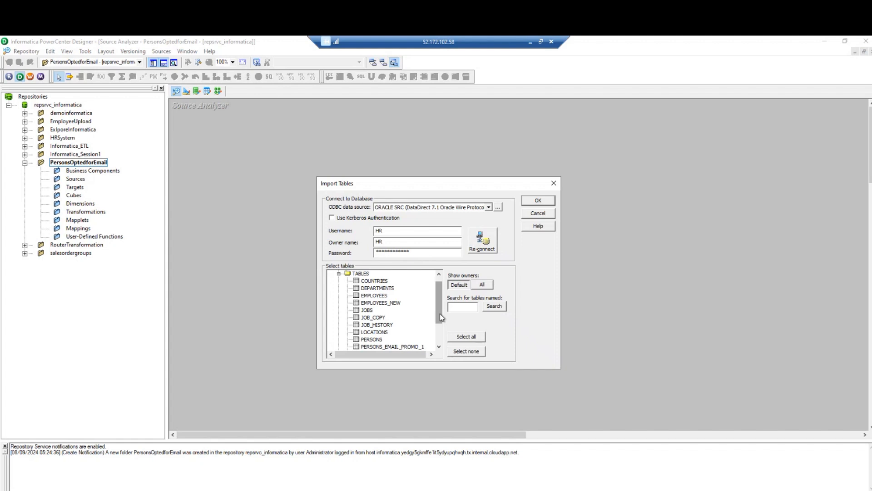
click(377, 340)
click(537, 200)
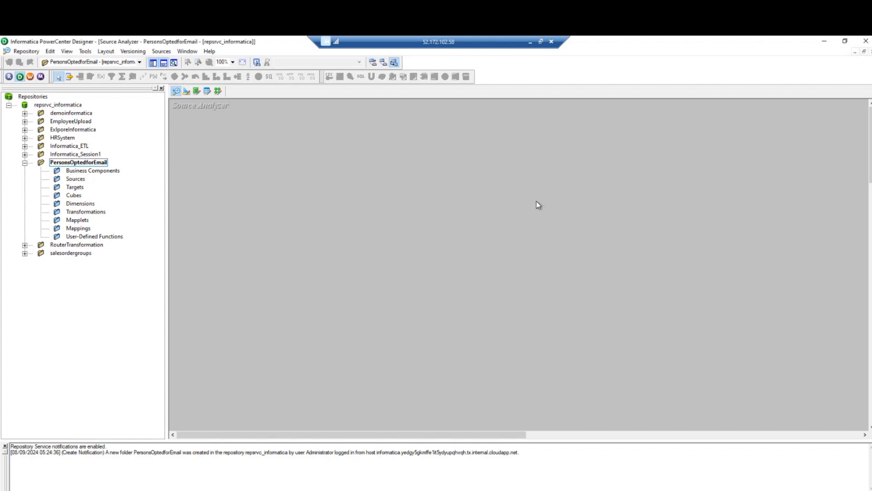
drag(262, 165, 306, 209)
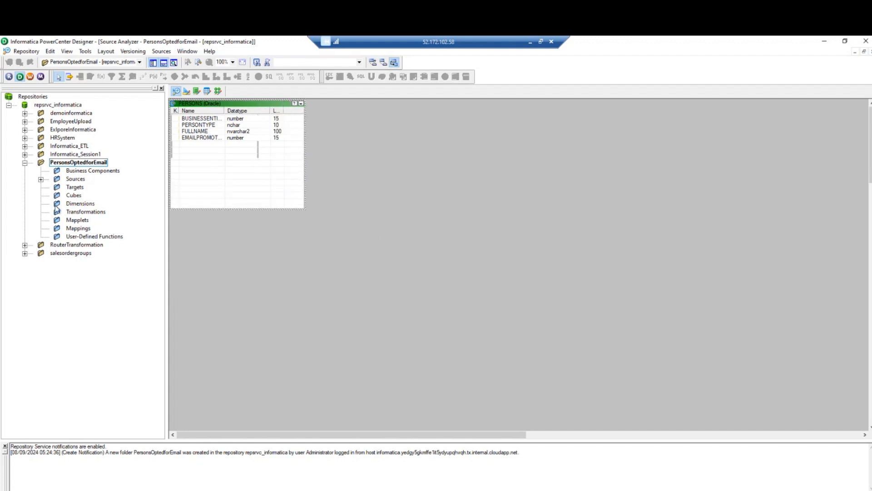
Import PERSONS_EMAIL_PROMO_1 from the database as a target definition in Target Designer.
click(78, 186)
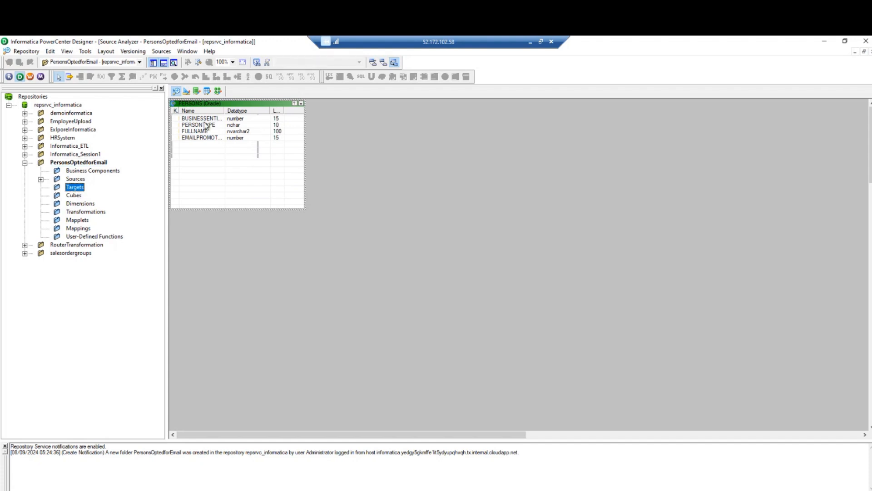
click(187, 92)
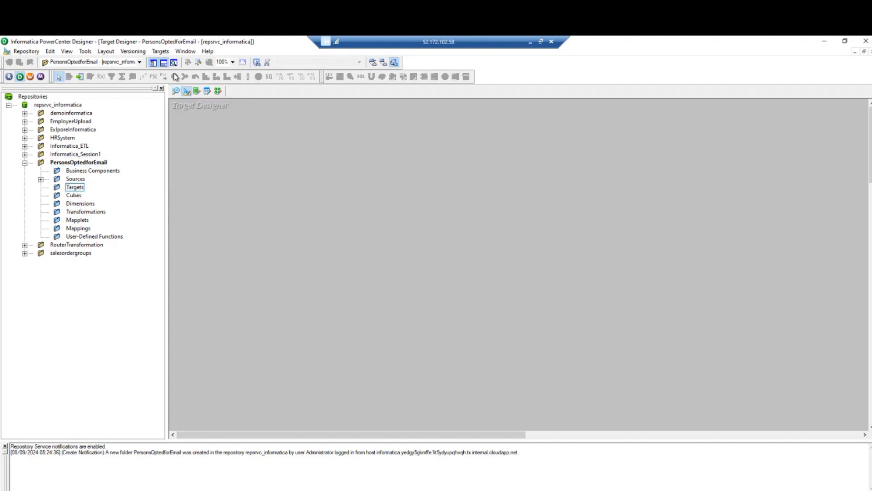
click(160, 51)
click(183, 62)
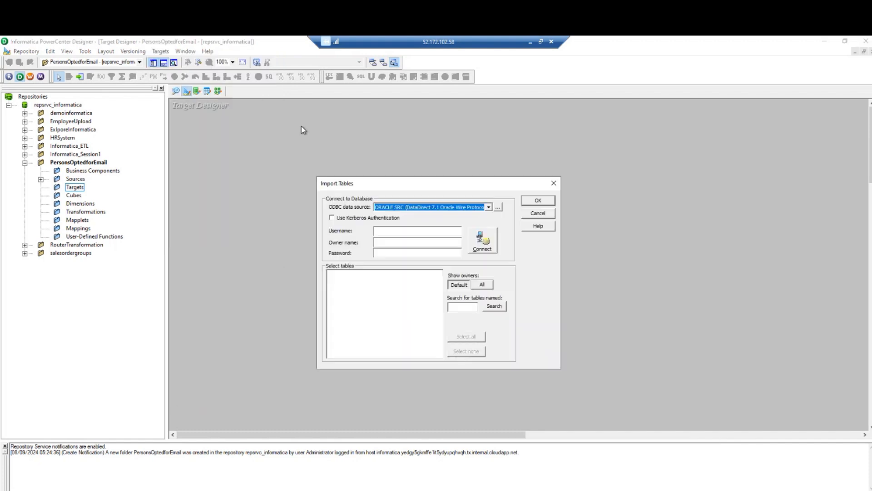
click(437, 231)
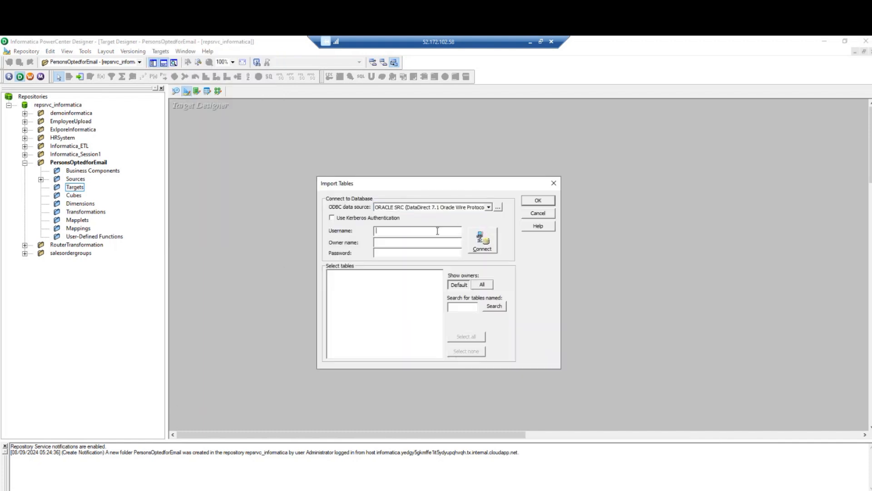
click(393, 254)
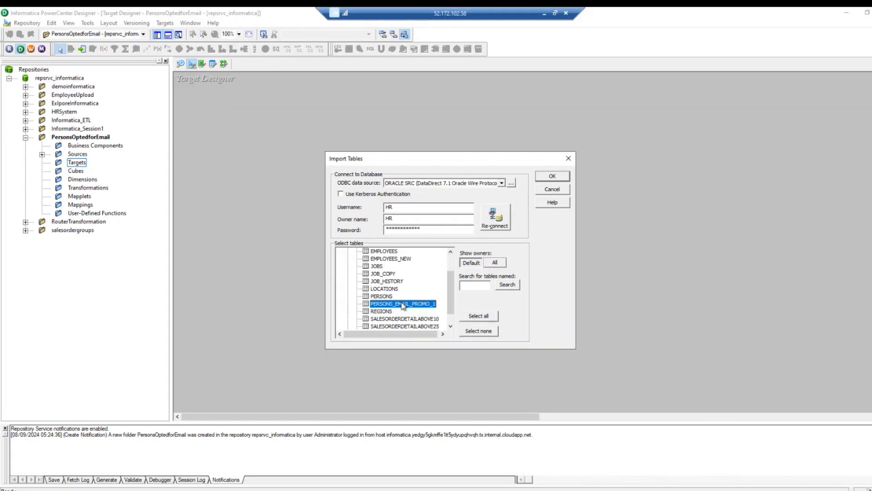
click(552, 176)
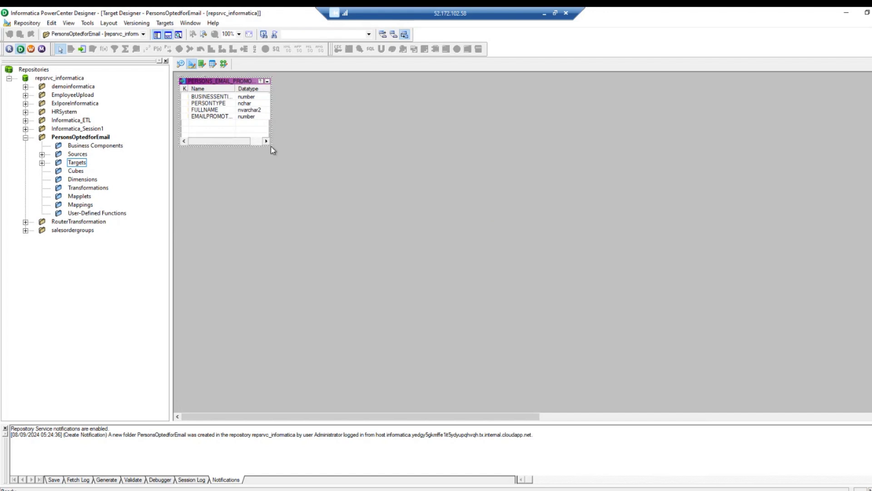
click(80, 204)
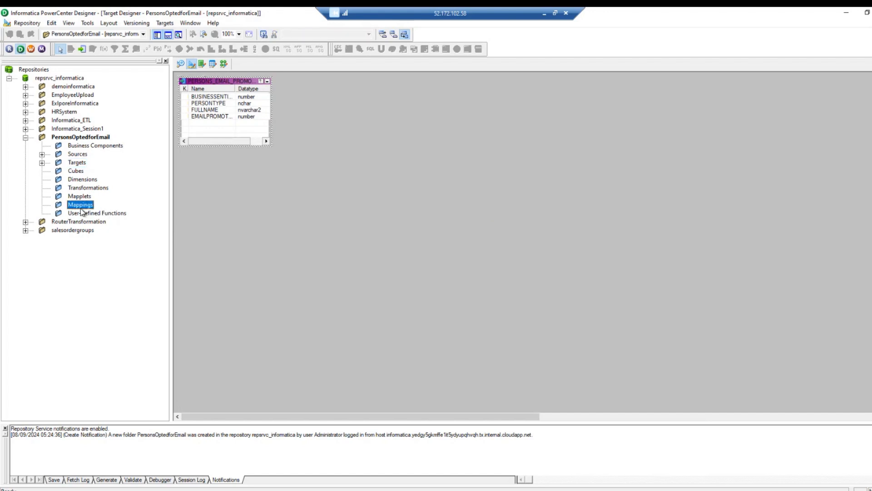
Start mapping m_personsoptedforemail with the PERSONS source and its SQ_PERSONS qualifier.
click(224, 64)
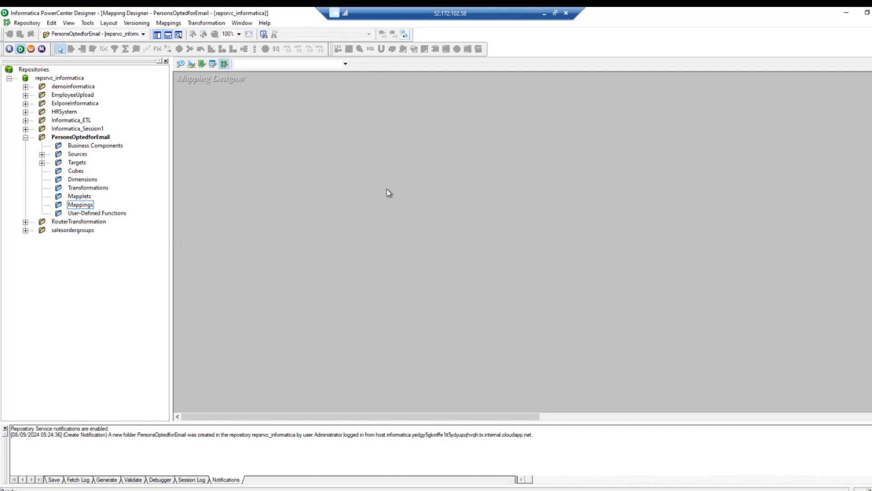
click(42, 154)
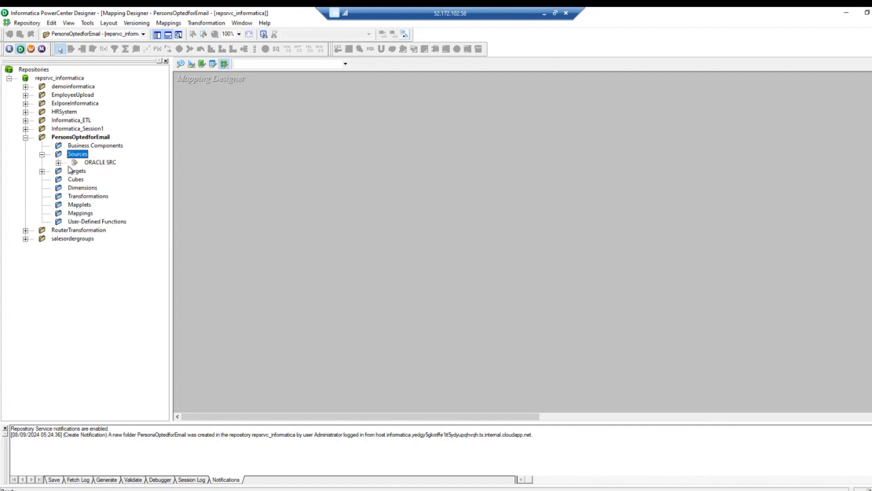
click(62, 162)
drag(104, 173, 309, 169)
text(m_persoans)
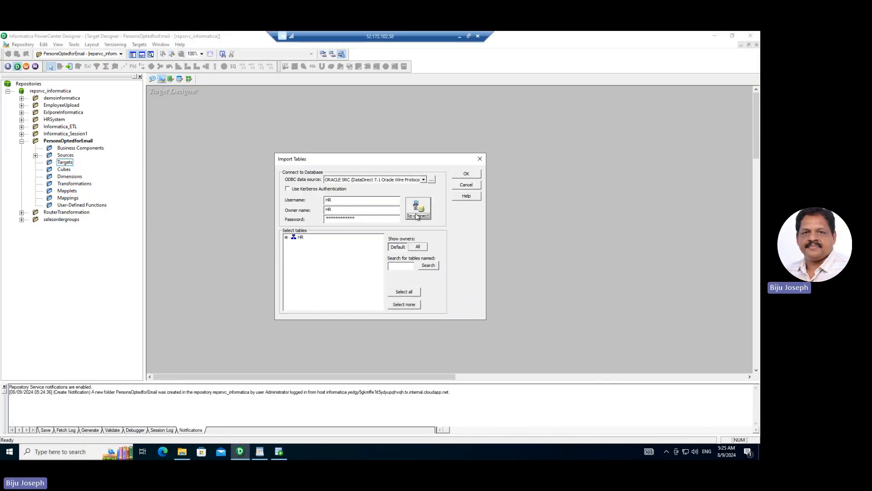
click(286, 237)
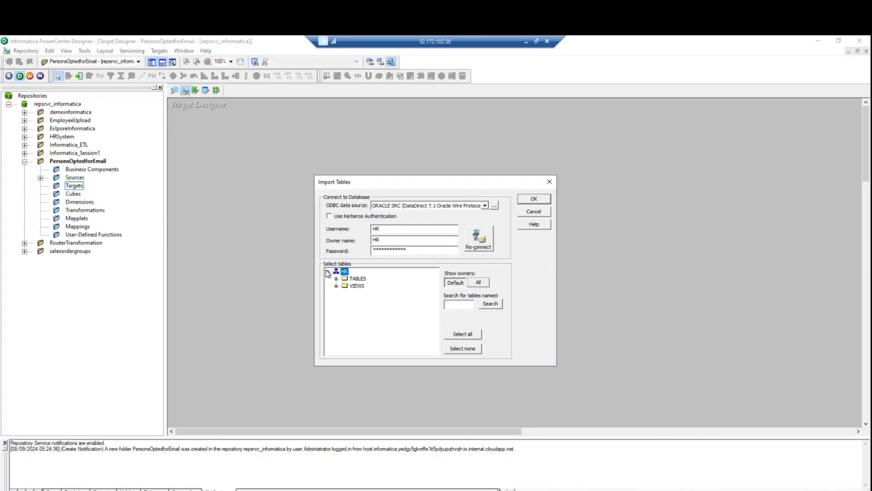
click(336, 278)
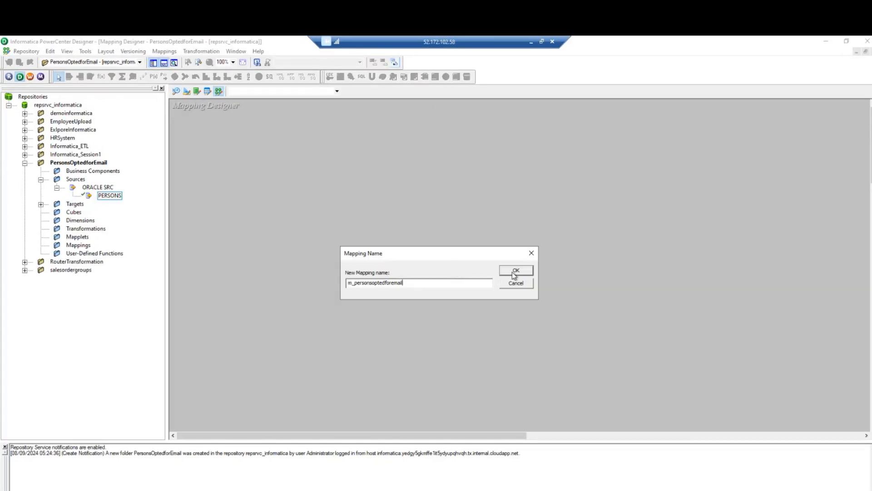
click(513, 271)
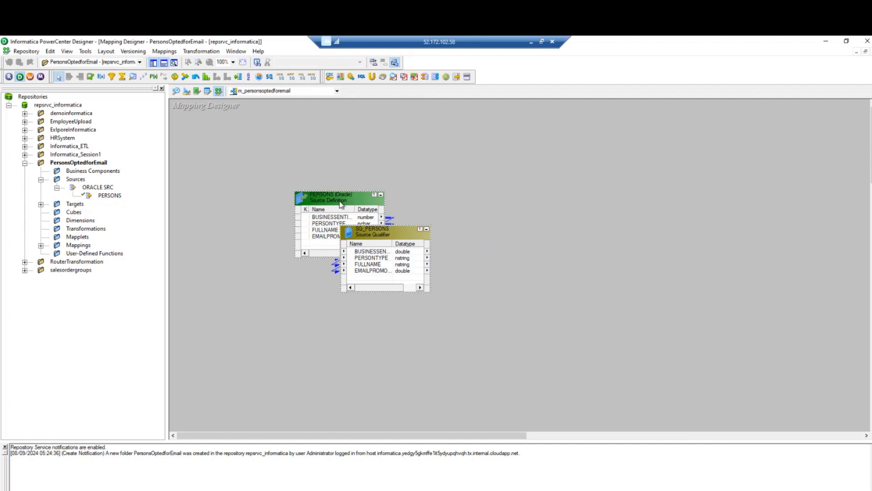
drag(336, 202, 231, 166)
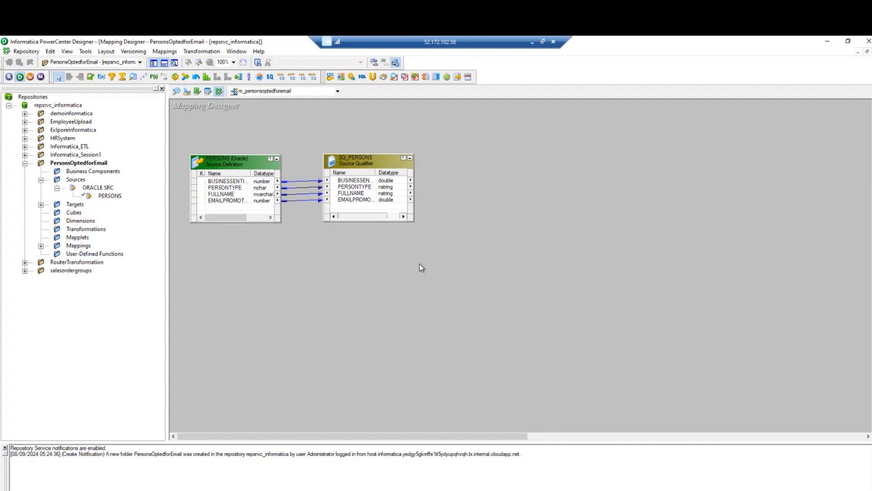
Add the PERSONS_EMAIL_PROMO_1 target to the mapping and enlarge it.
click(41, 204)
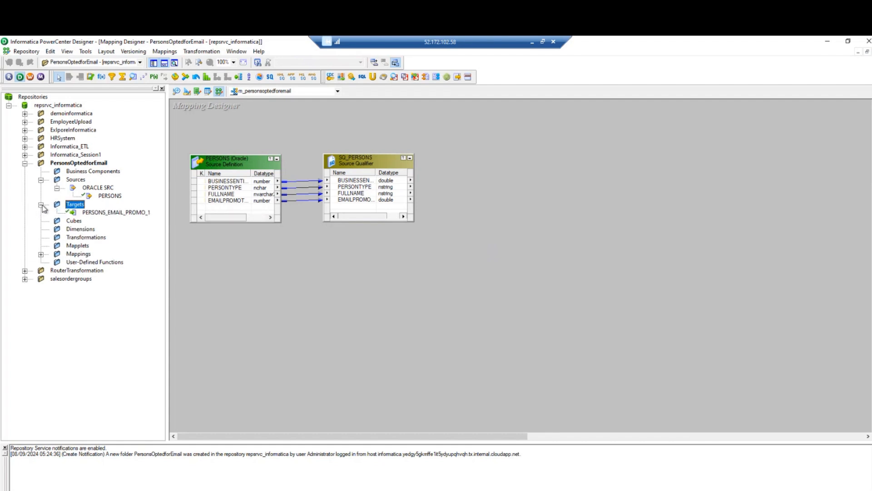
drag(87, 213, 634, 151)
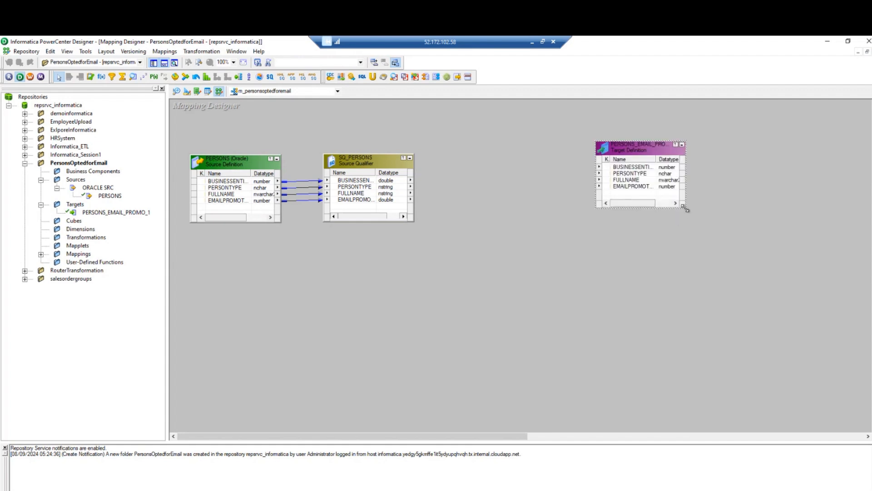
drag(687, 210, 718, 266)
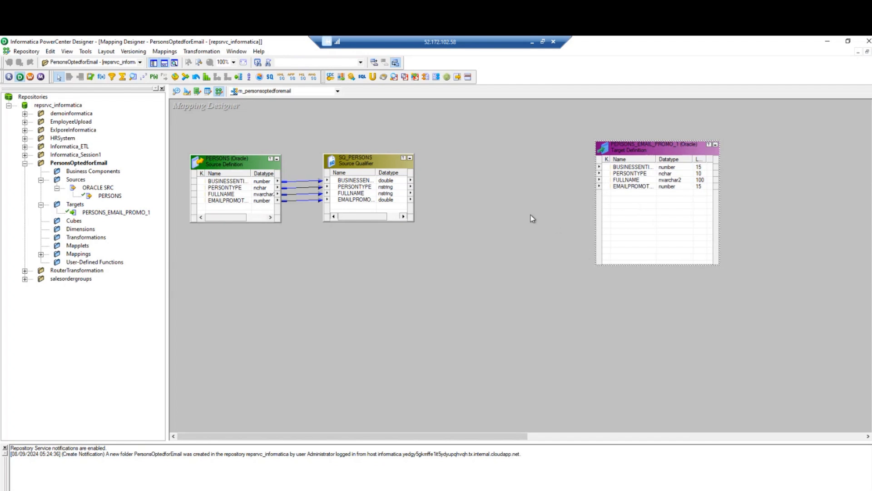
Create a FILTRANS filter and link all four SQ_PERSONS ports into it.
click(113, 79)
drag(460, 130, 554, 264)
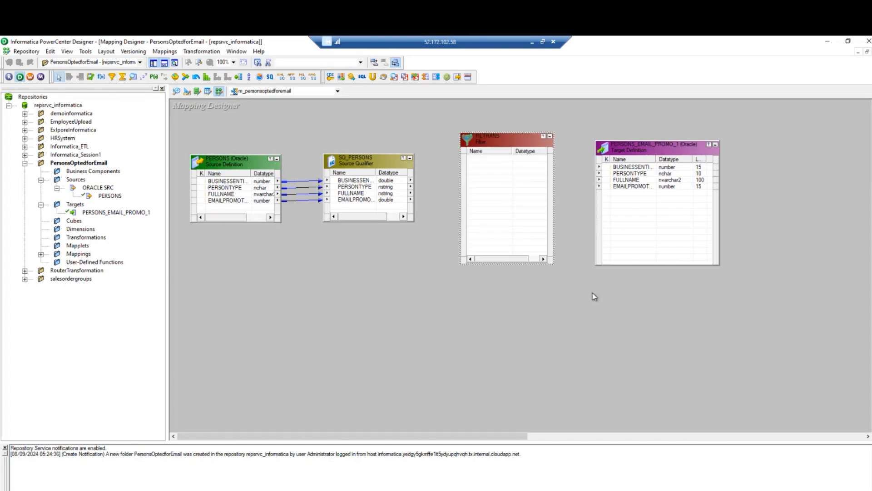
click(344, 181)
shift+click(352, 200)
drag(356, 186, 484, 186)
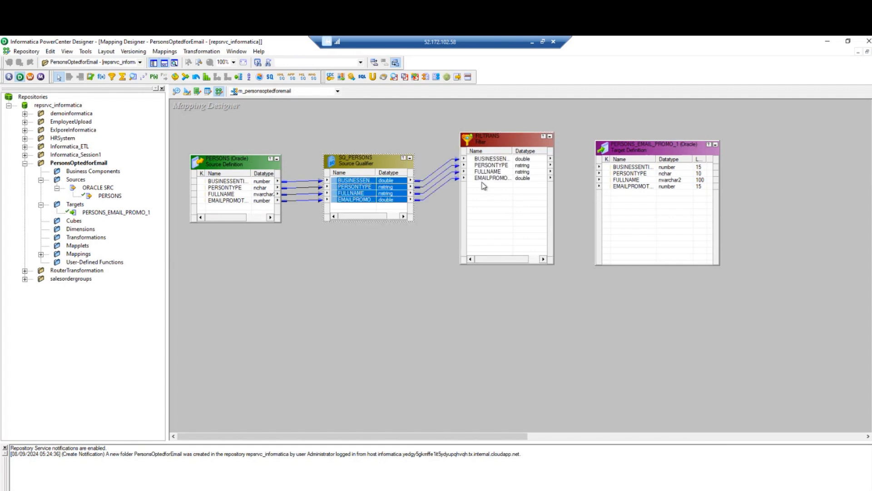
Open FILTRANS's filter condition, currently TRUE, in the expression editor.
double_click(497, 144)
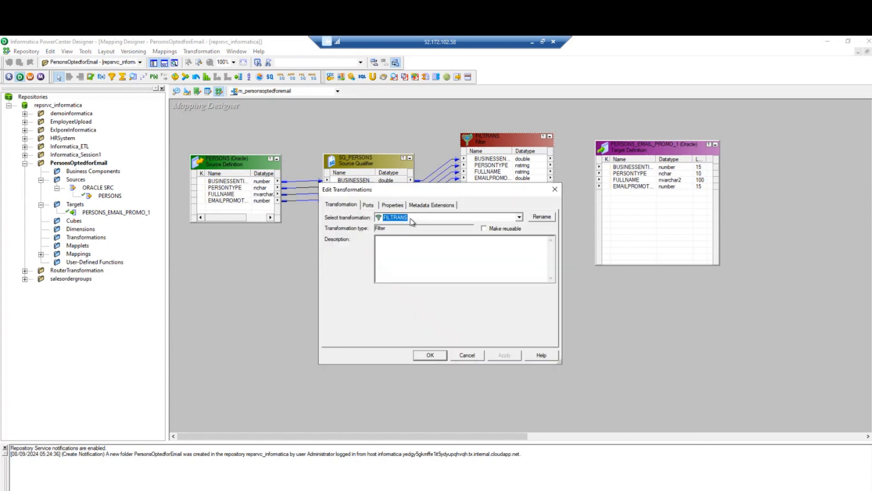
click(368, 206)
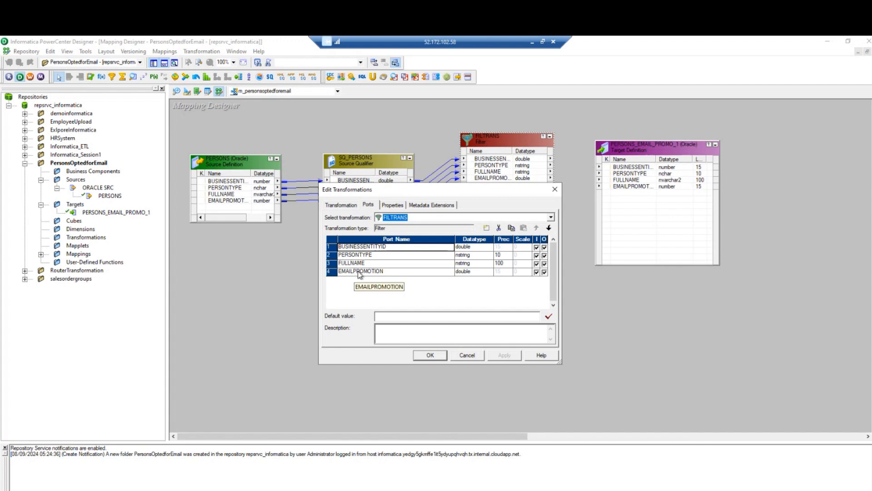
click(393, 206)
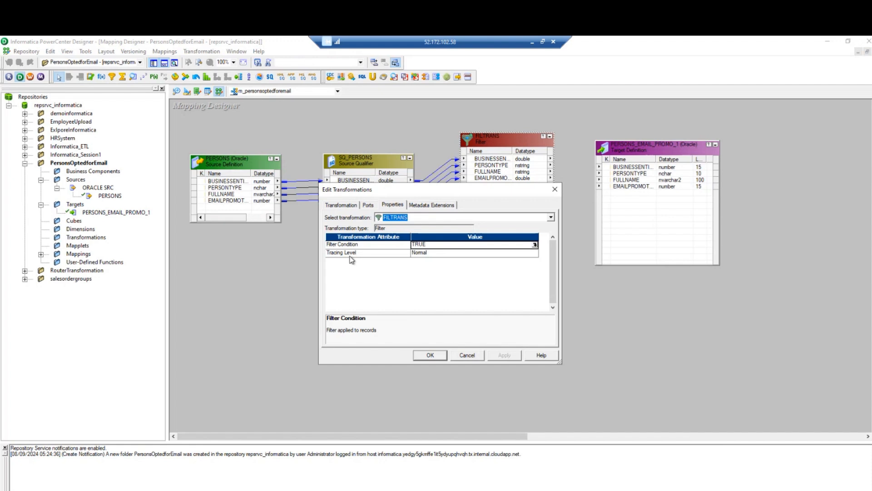
click(535, 245)
click(535, 246)
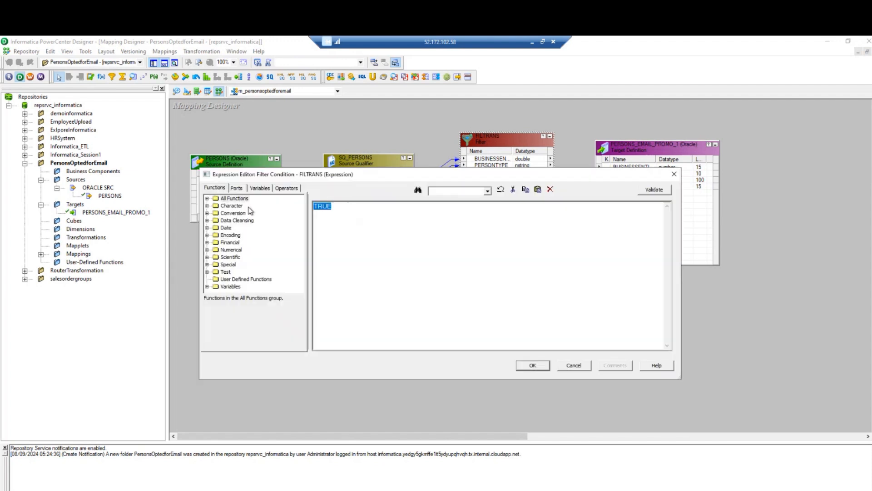
Replace TRUE with EMAILPROMOTION = 1 and validate the condition.
key(Delete)
click(236, 187)
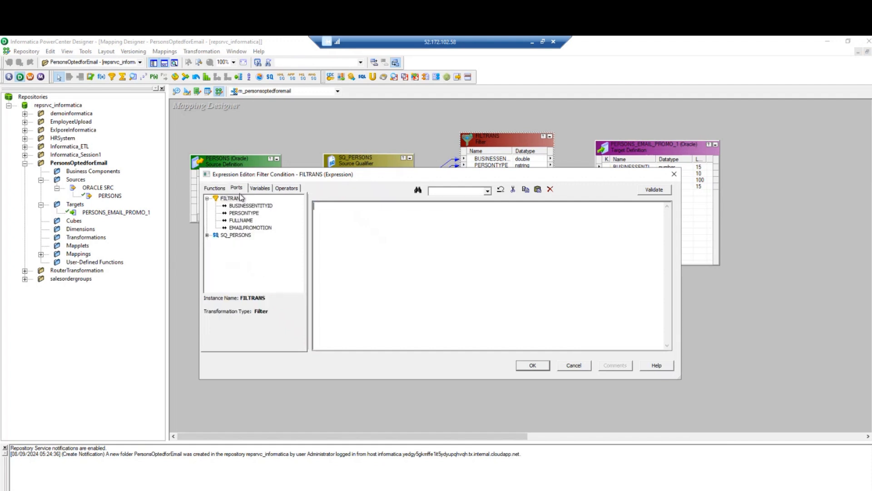
click(259, 227)
double_click(259, 227)
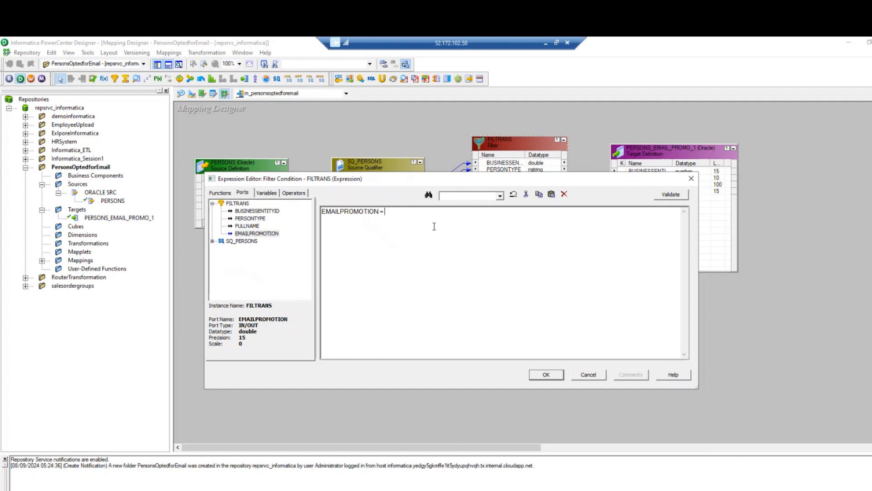
click(671, 194)
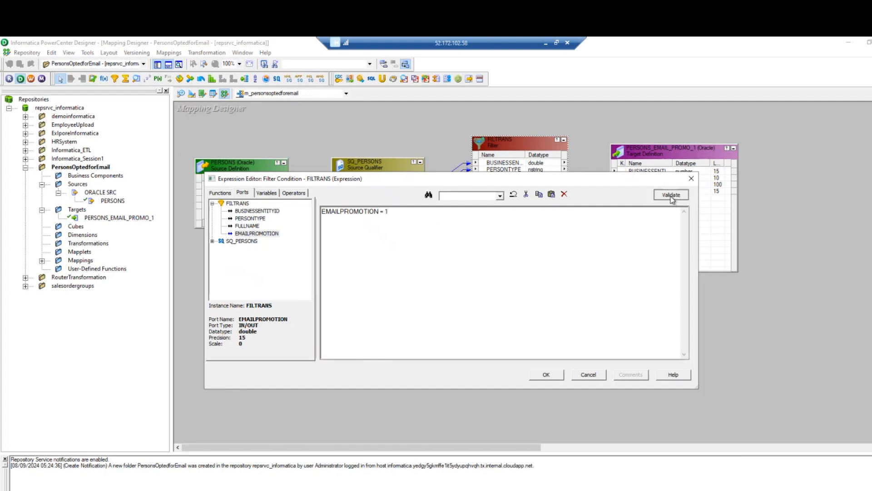
click(484, 306)
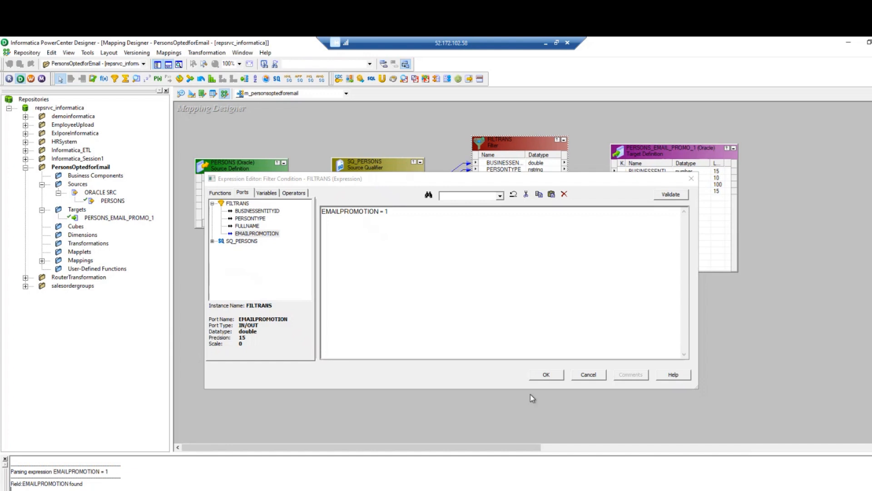
click(546, 375)
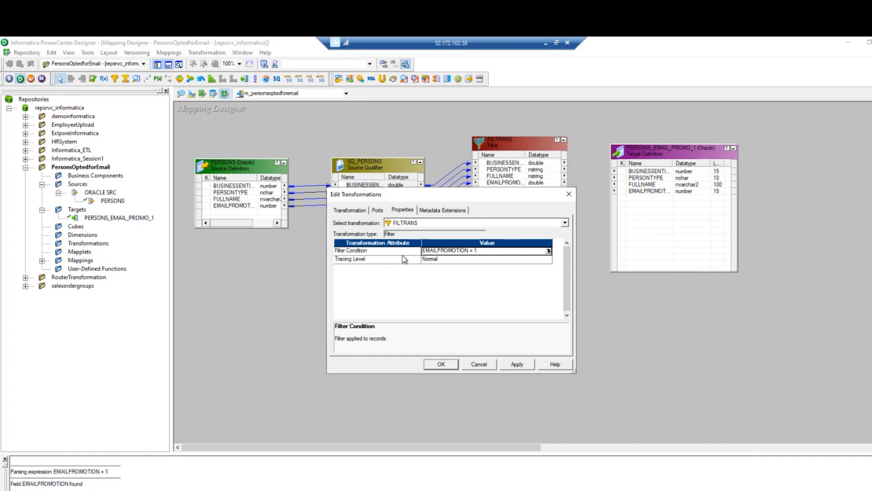
Recheck the EMAILPROMOTION = 1 condition and apply the filter settings.
click(549, 251)
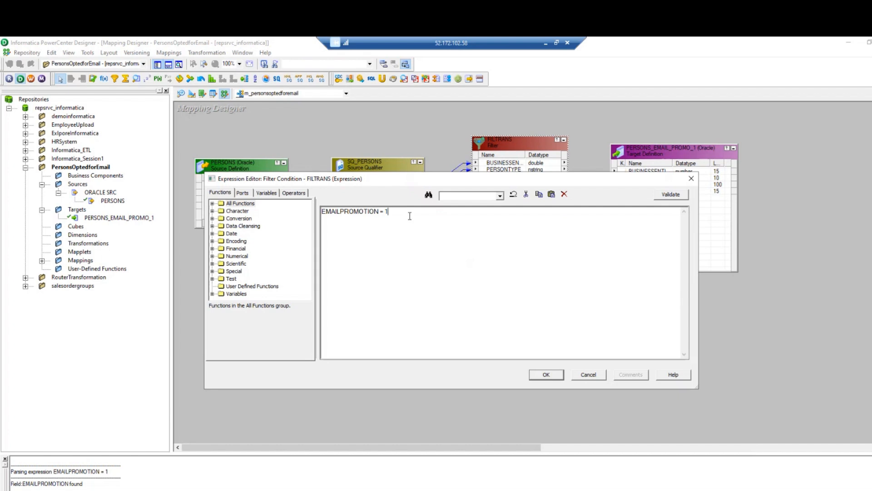
click(544, 376)
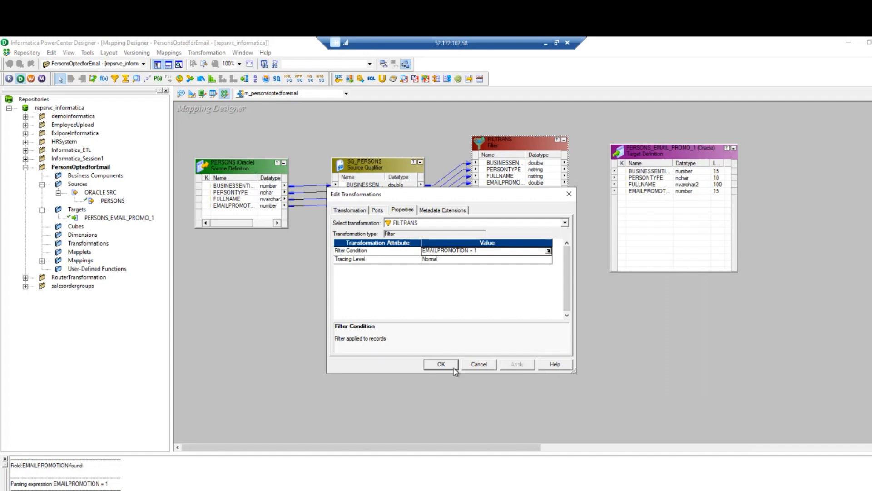
click(441, 366)
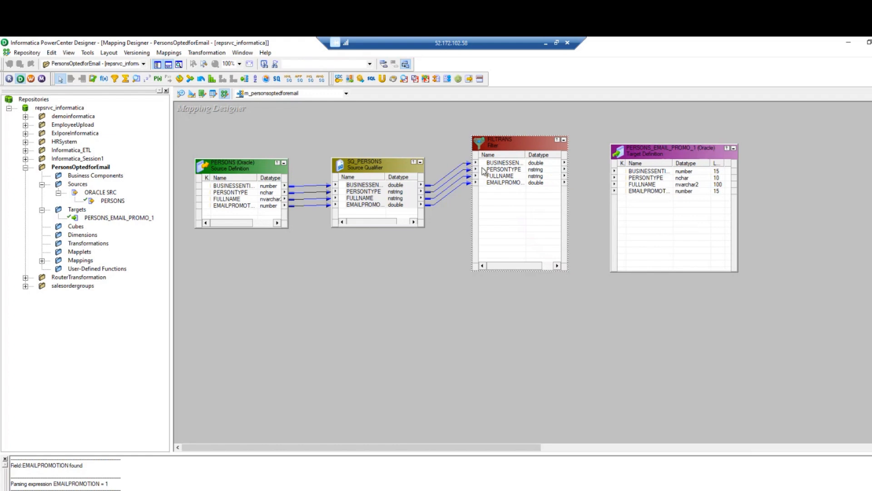
Link the four FILTRANS filter ports to the matching target table columns.
click(497, 163)
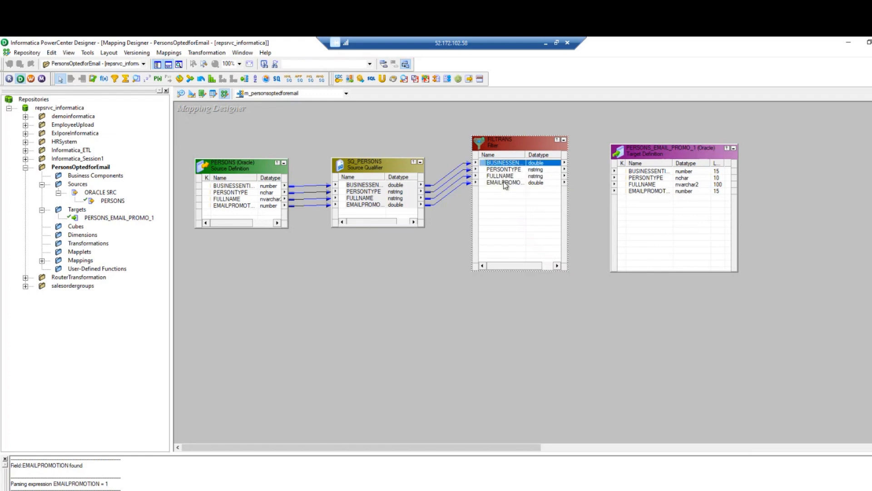
shift+click(503, 182)
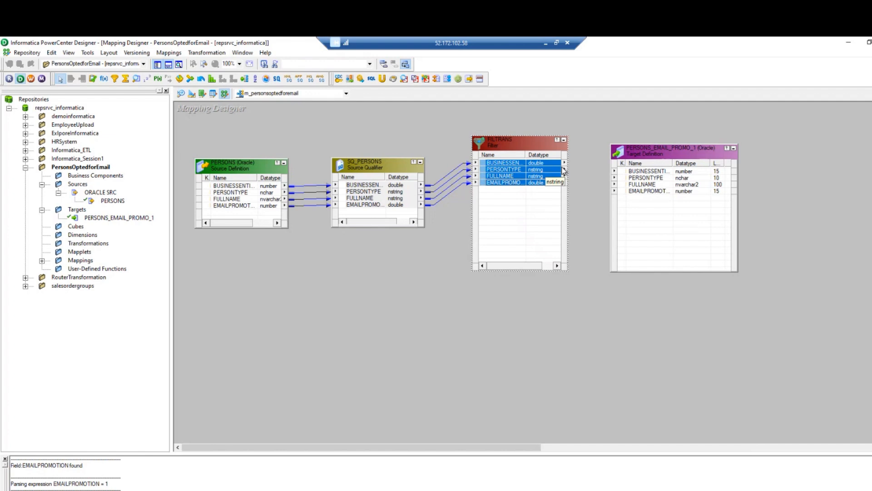
drag(544, 170, 635, 174)
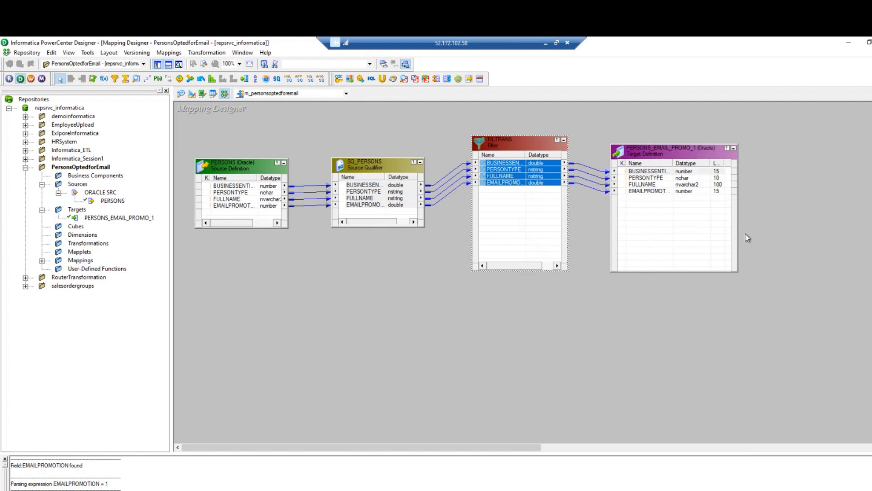
drag(666, 158, 676, 158)
Rearrange the four mapping objects on the canvas into a single row of icons.
right_click(348, 261)
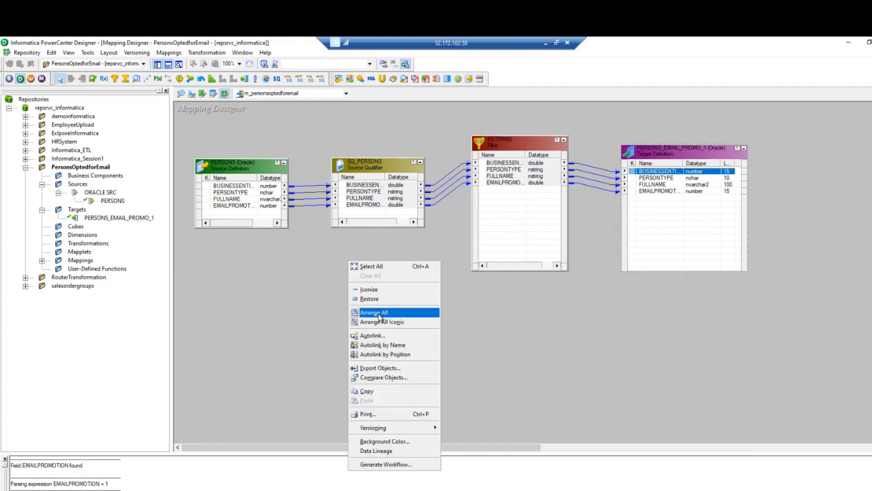
click(378, 312)
right_click(357, 267)
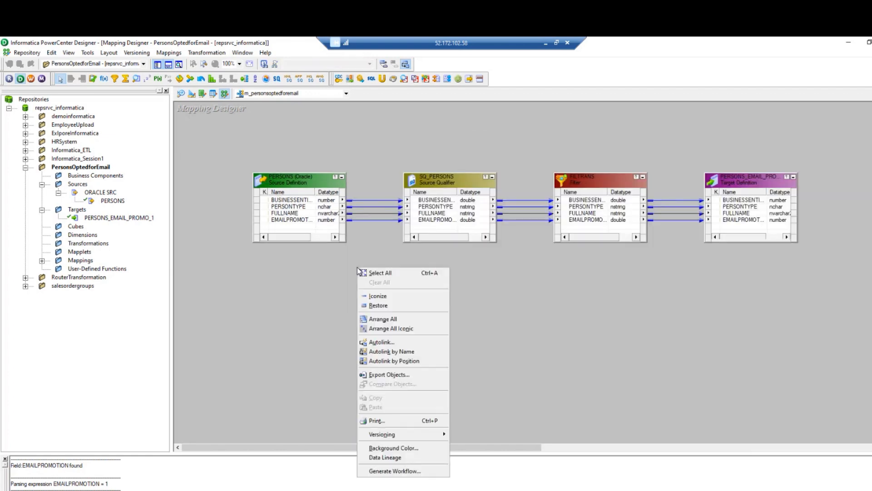
click(388, 305)
right_click(373, 291)
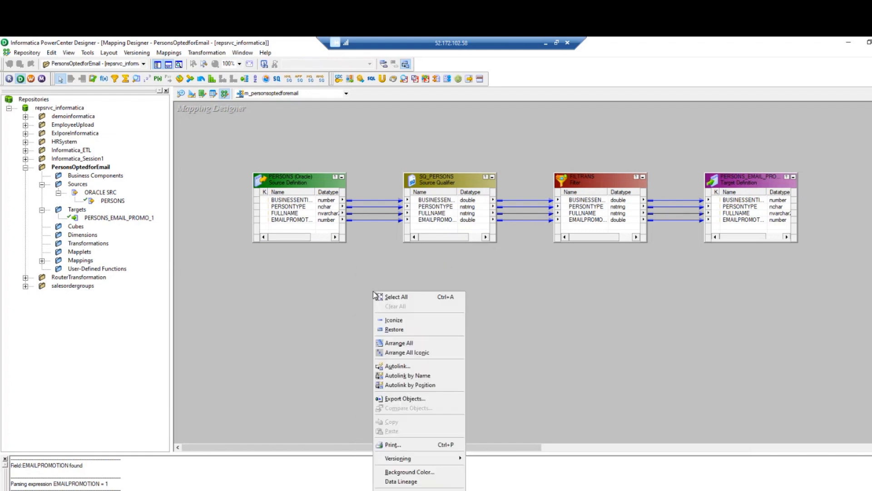
click(400, 352)
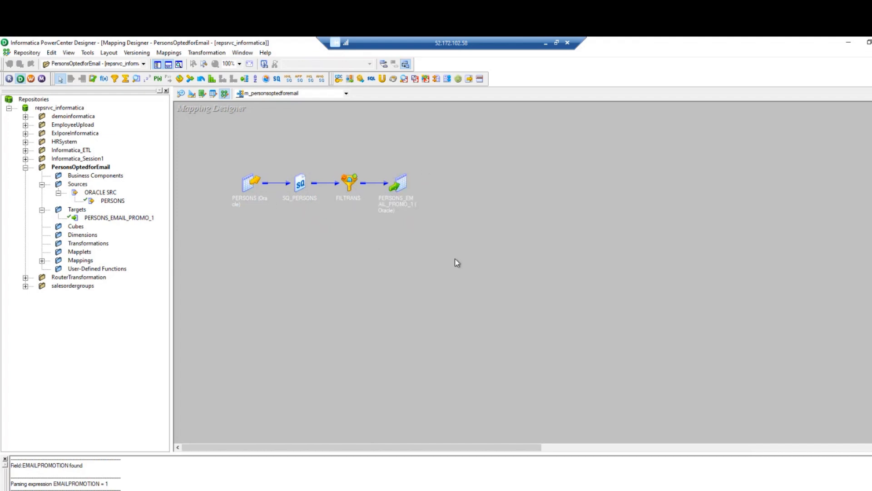
right_click(328, 261)
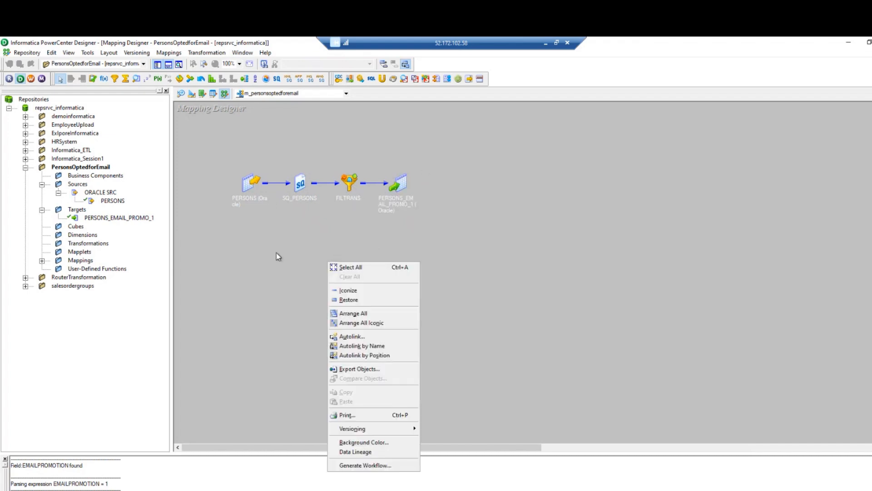
Save m_personsoptedforemail, arrange all four objects expanded, and launch Workflow Manager.
click(29, 54)
click(35, 178)
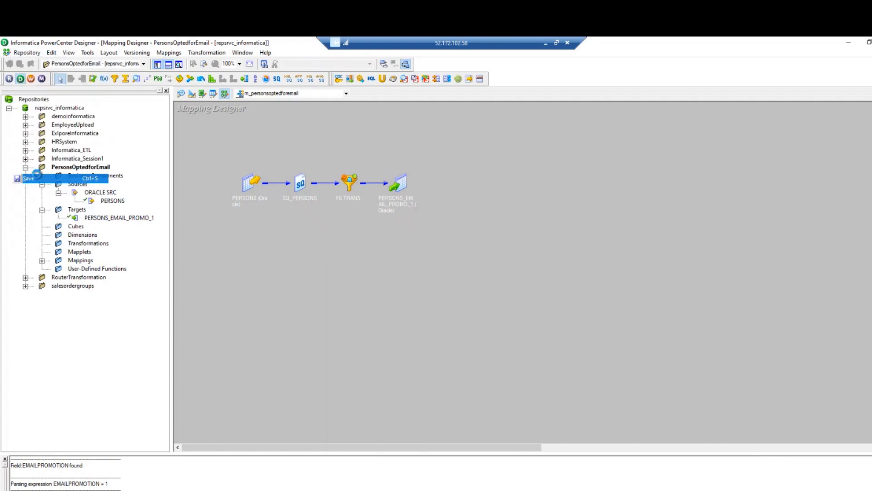
right_click(456, 208)
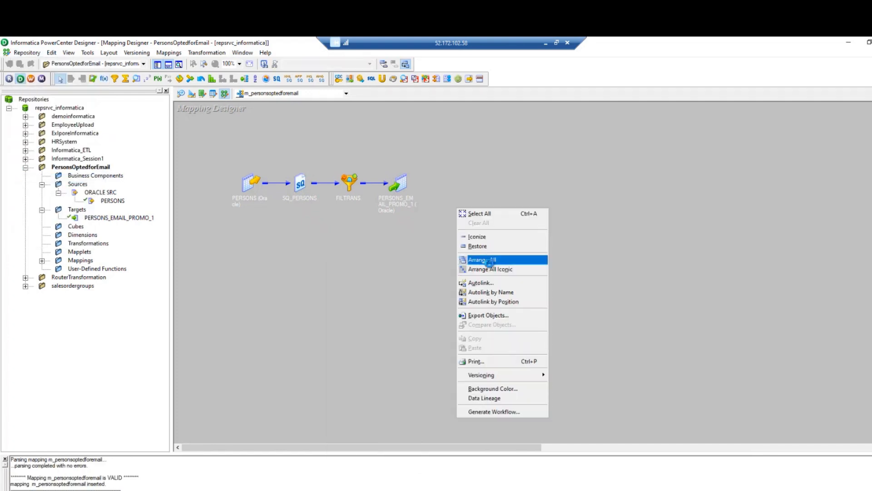
click(488, 263)
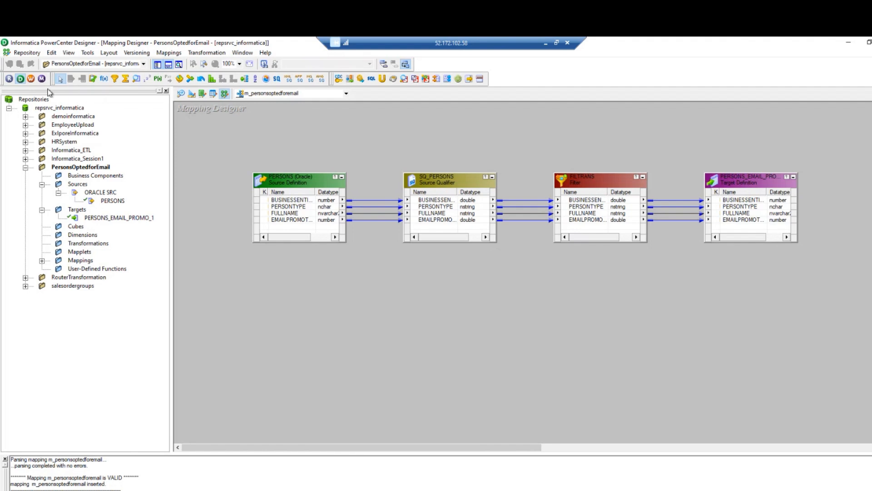
click(30, 79)
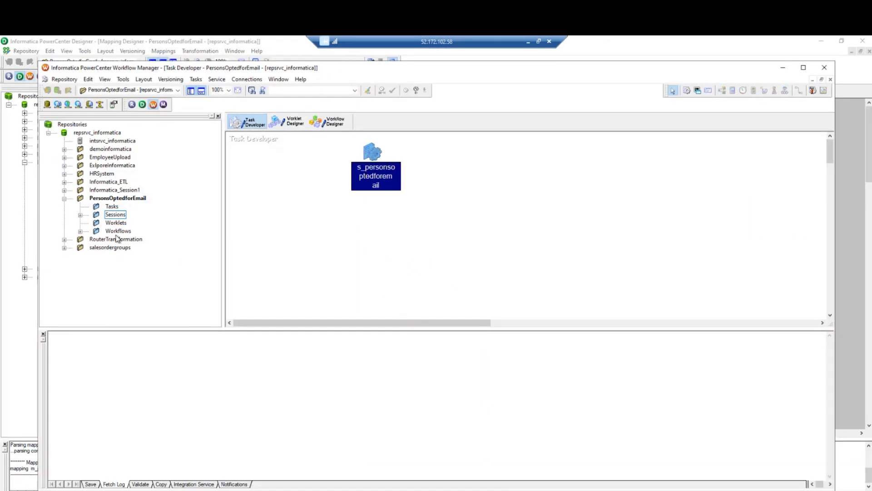
Place the s_personsoptedforemail session from the Sessions folder into the workflow.
click(118, 230)
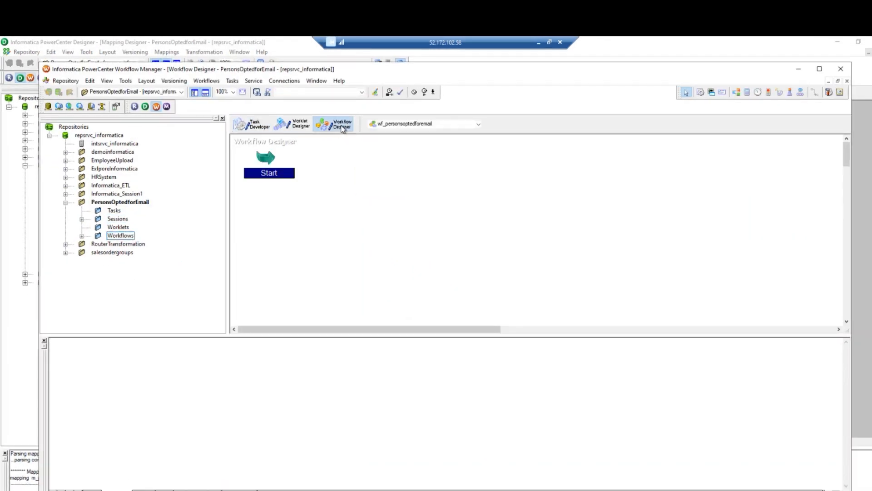
click(82, 219)
click(139, 228)
drag(139, 229, 411, 183)
click(352, 209)
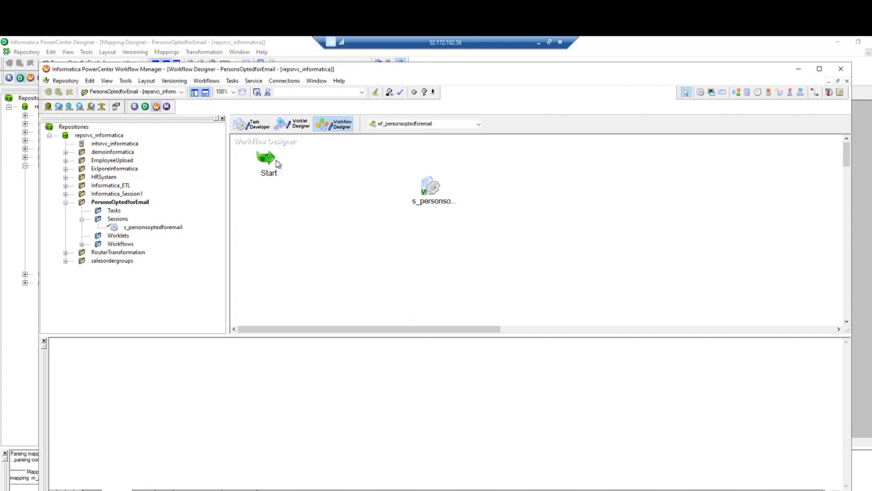
Link the Start task to s_personsoptedforemail and save the workflow as valid.
click(813, 95)
drag(272, 162, 421, 188)
click(65, 80)
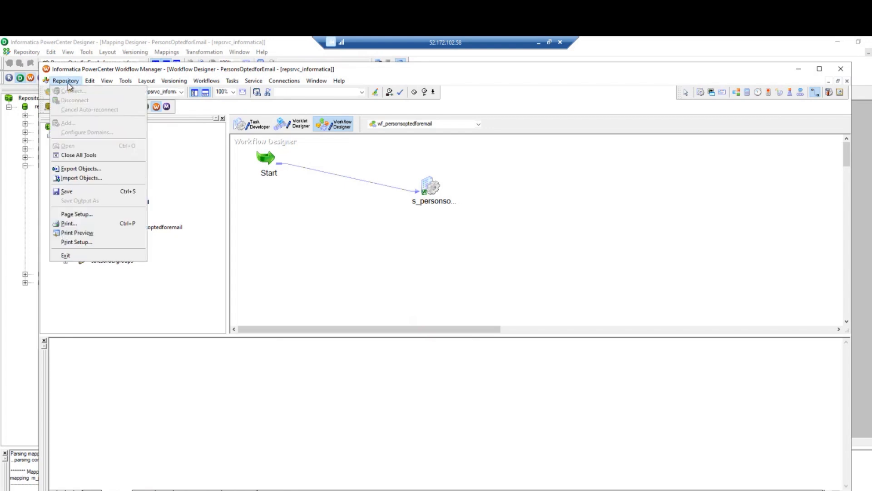
click(80, 191)
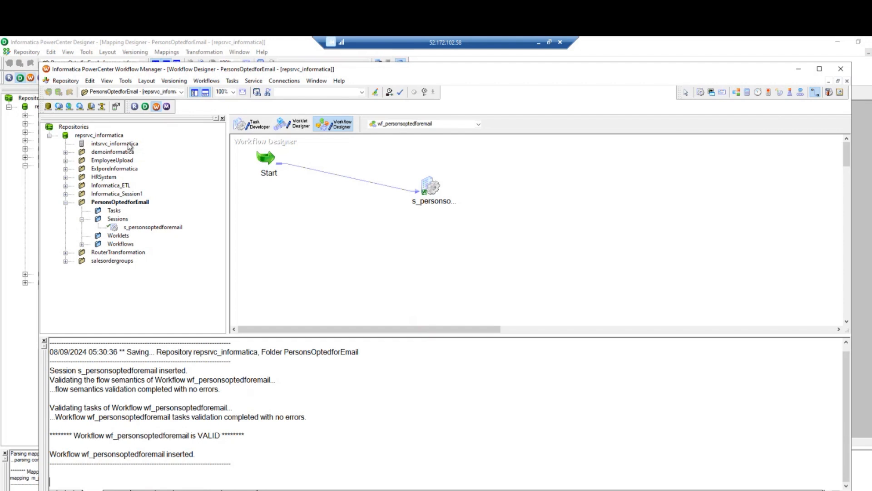
click(167, 106)
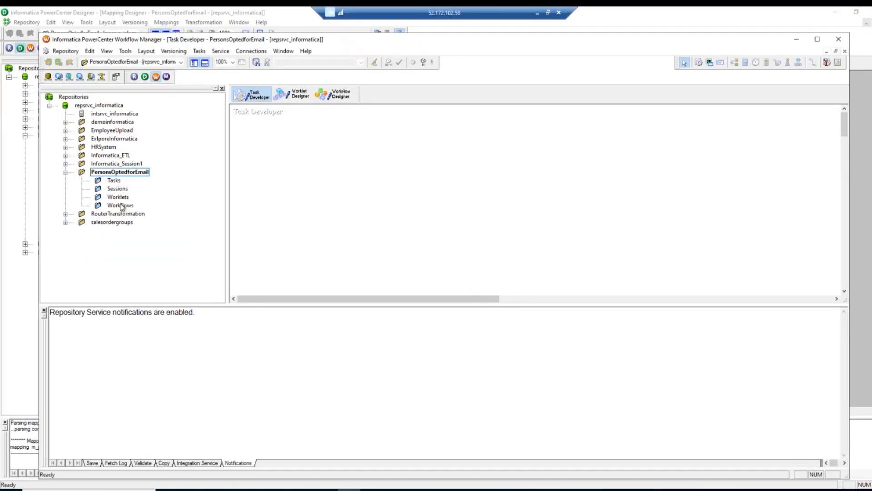
Create a new workflow named wf_personsoptedforemail in Workflow Designer.
click(121, 206)
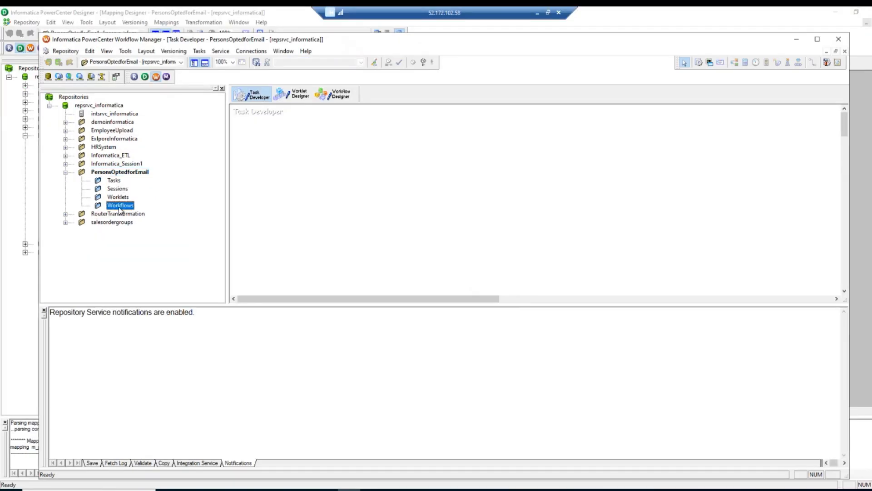
click(341, 96)
click(207, 52)
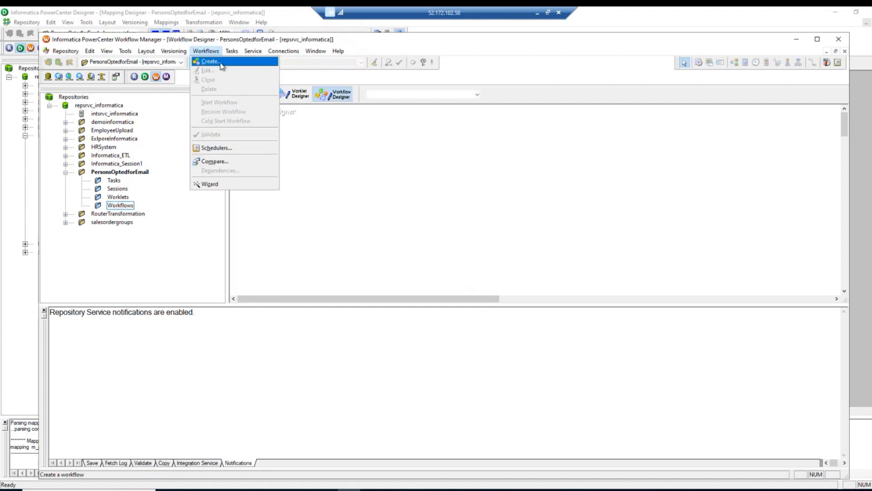
click(211, 61)
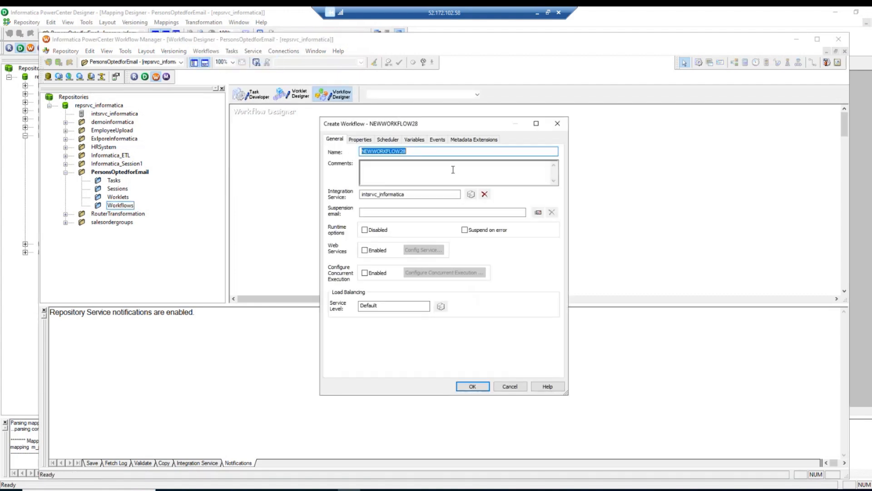
text(wf_personsoptedform)
key(BackSpace)
text(email)
click(474, 387)
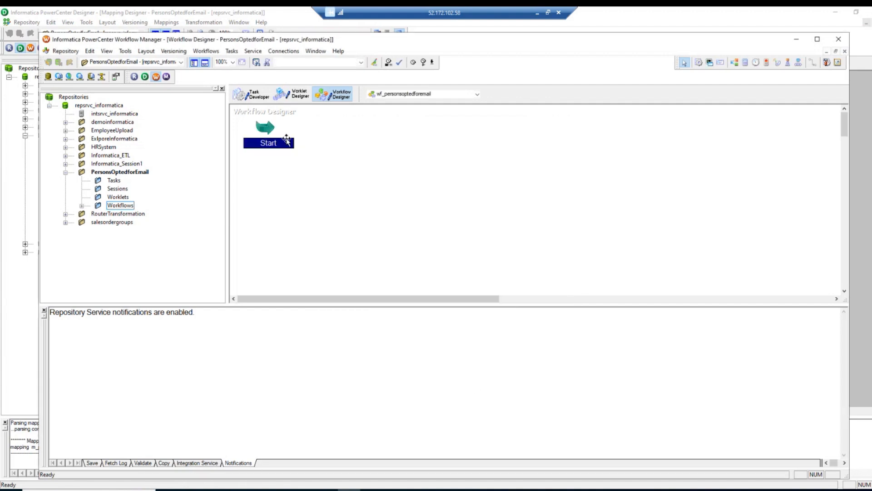
click(121, 190)
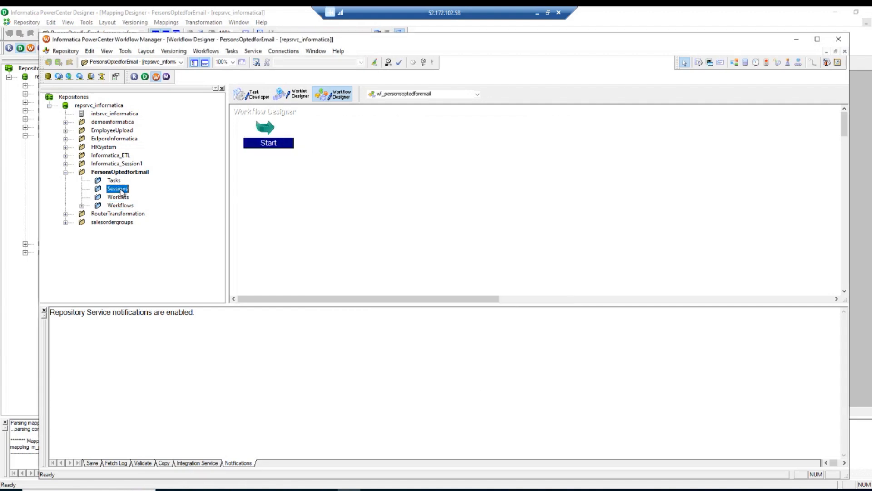
Create reusable session s_personsoptedforemail using mapping m_personsoptedforemail in Task Developer.
click(249, 97)
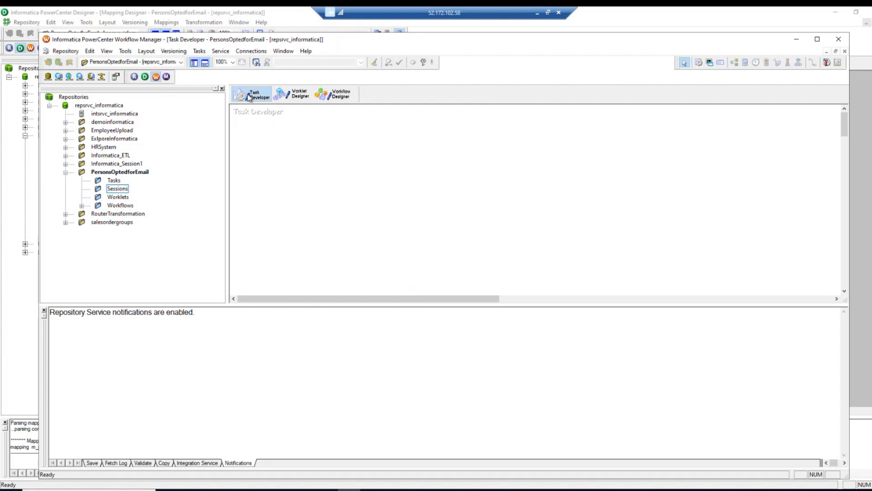
click(199, 52)
click(212, 61)
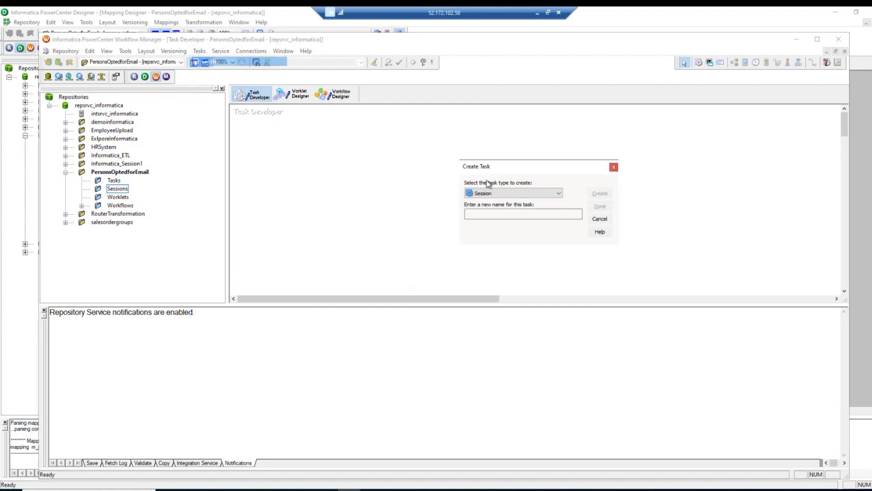
click(555, 212)
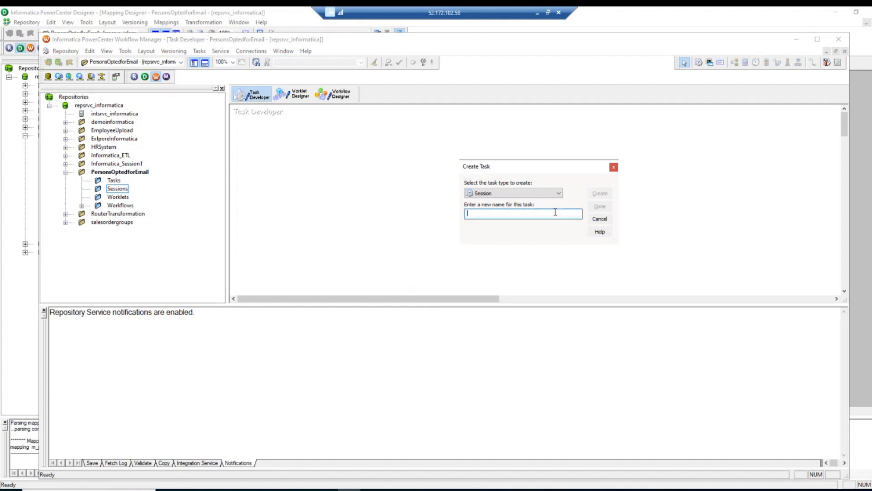
text(s_personsoptiedforemail)
click(600, 194)
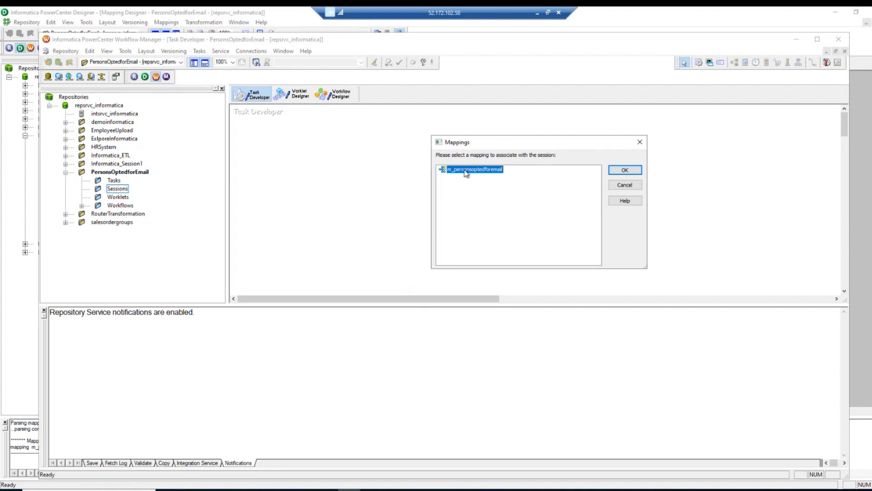
click(625, 170)
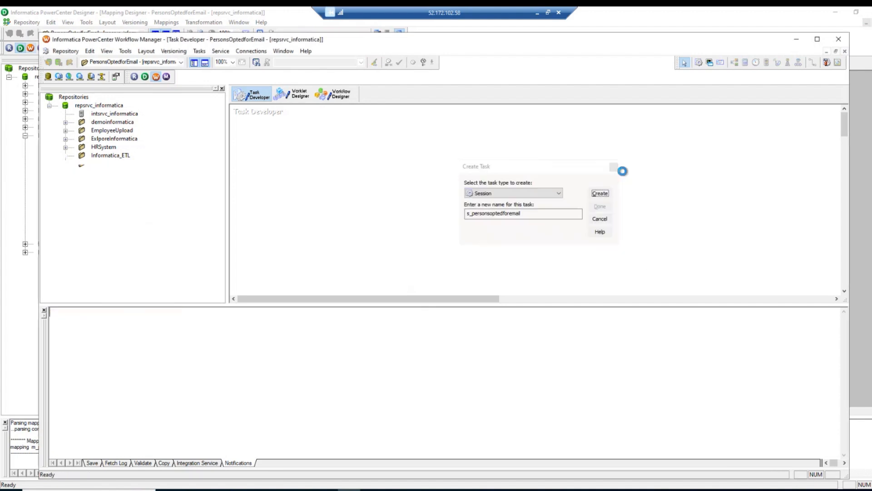
click(368, 216)
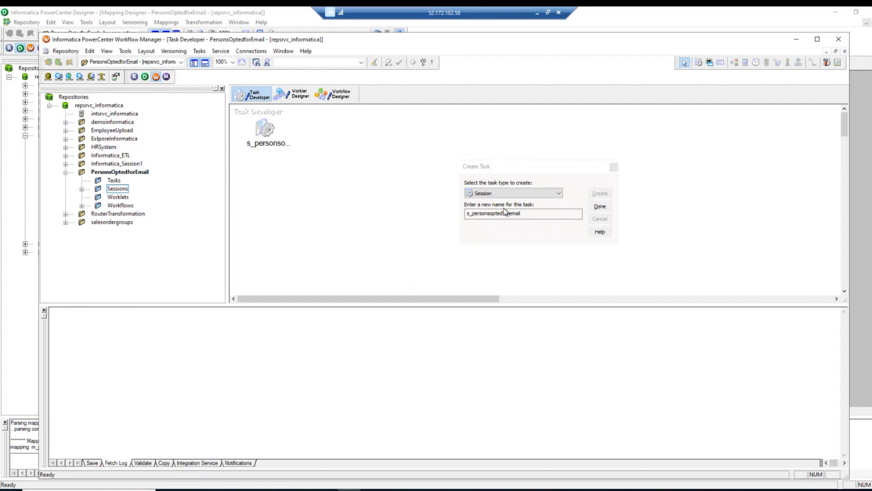
click(601, 205)
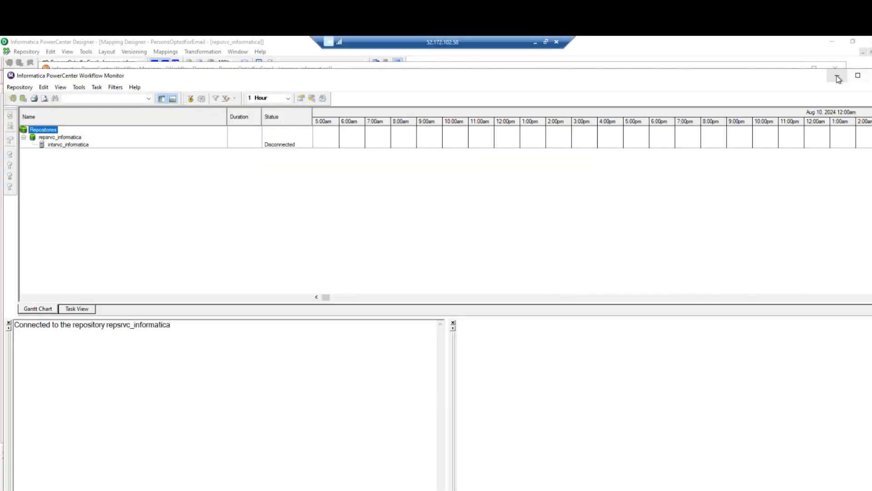
Return to Workflow Designer and start wf_personsoptedforemail from the canvas menu.
click(836, 76)
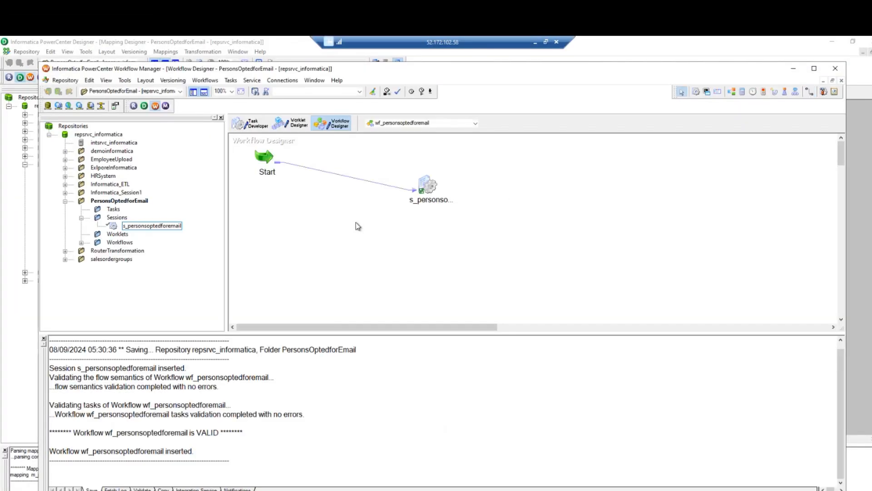
right_click(300, 242)
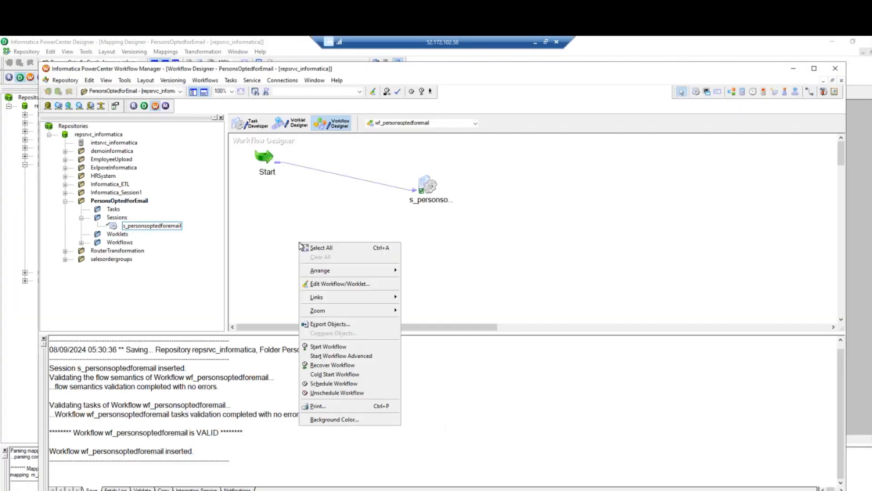
click(342, 348)
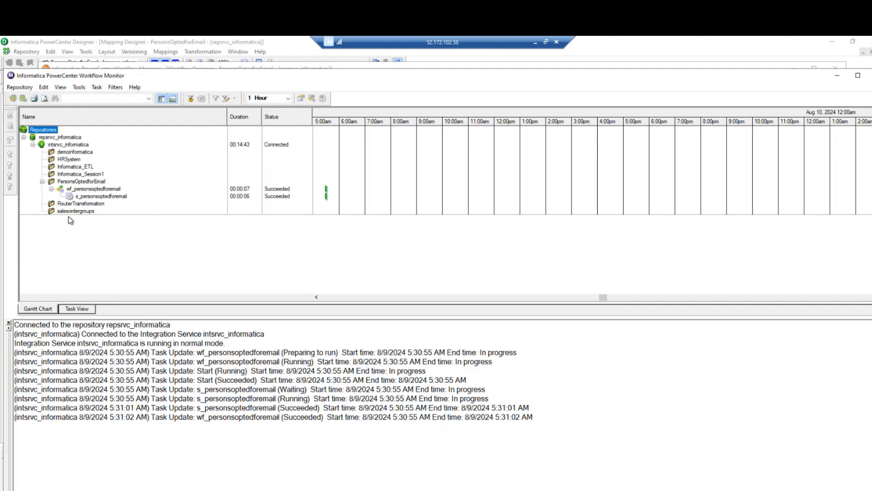
View s_personsoptedforemail task details: 1000 source rows read, 250 target rows loaded.
click(102, 199)
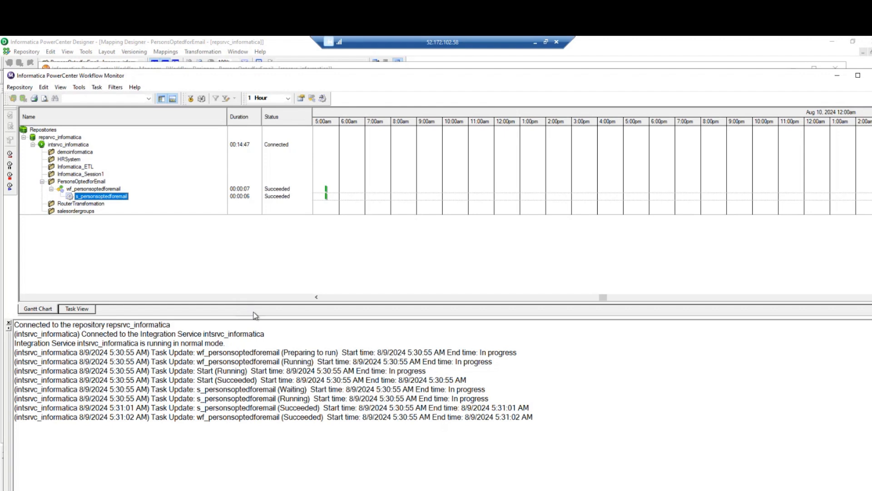
drag(258, 317, 258, 304)
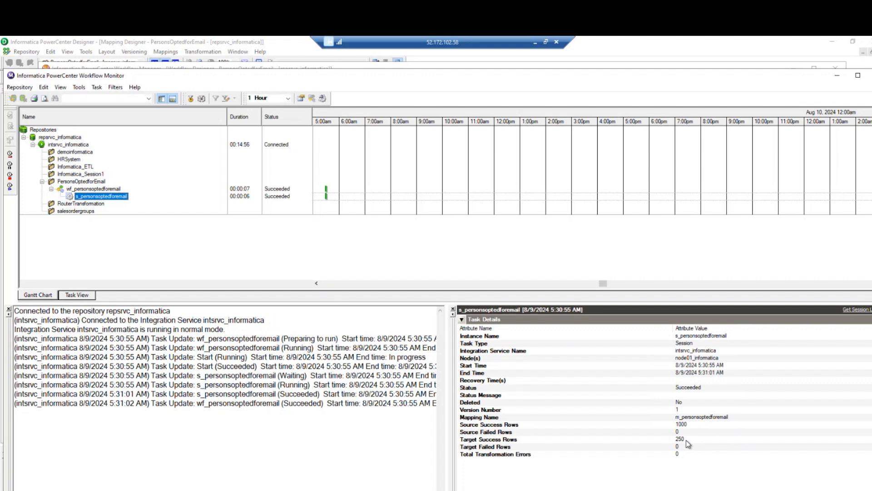
click(643, 437)
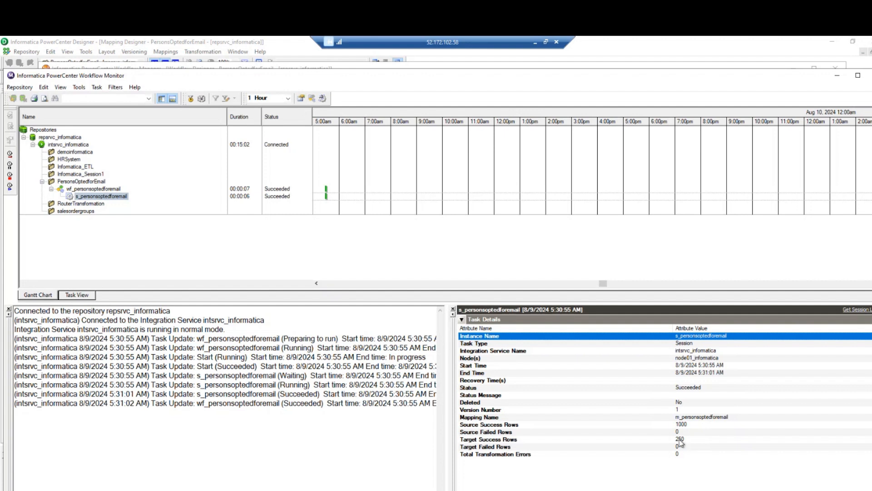
click(831, 43)
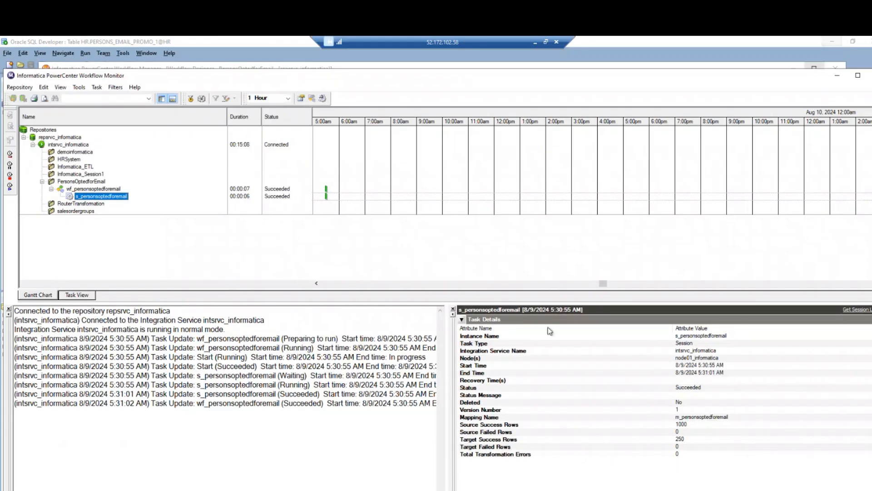
Refresh PERSONS_EMAIL_PROMO_1 in SQL Developer and scroll through its 250 EMAILPROMOTION=1 rows.
click(293, 489)
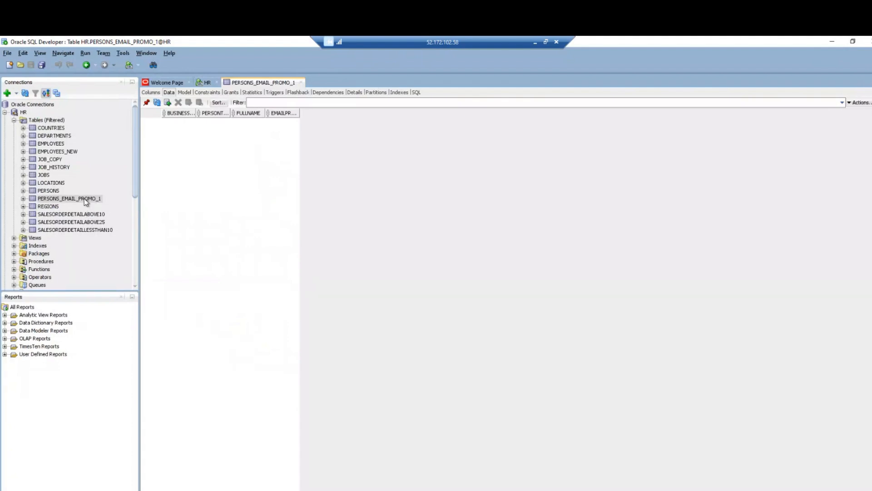
click(157, 103)
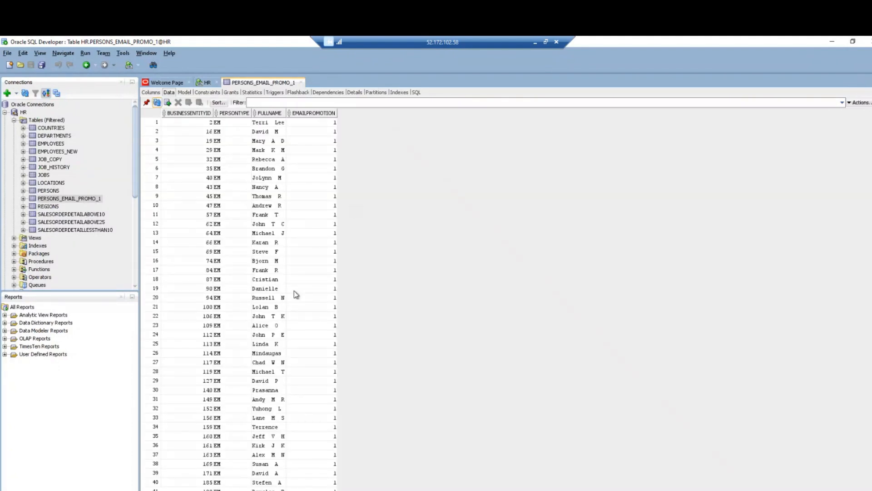
scroll(296, 295, up, 3)
scroll(328, 315, down, 14)
scroll(329, 315, down, 6)
scroll(328, 315, up, 15)
scroll(327, 362, down, 16)
scroll(327, 364, down, 20)
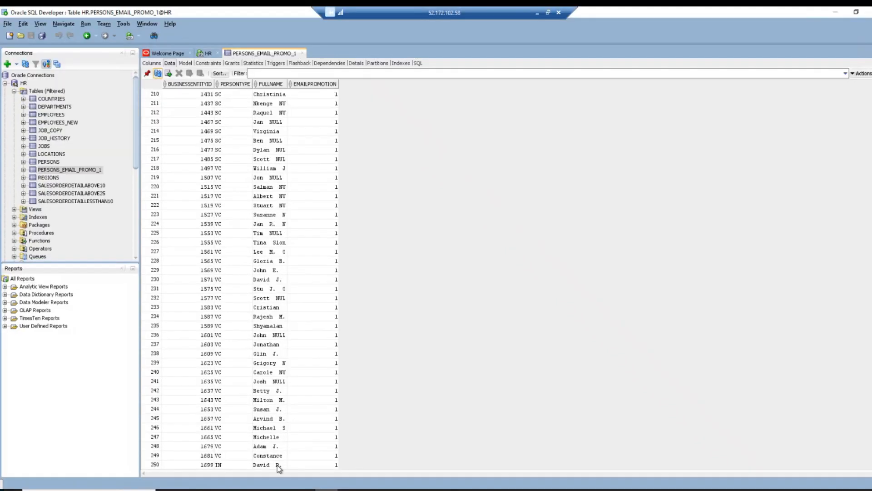